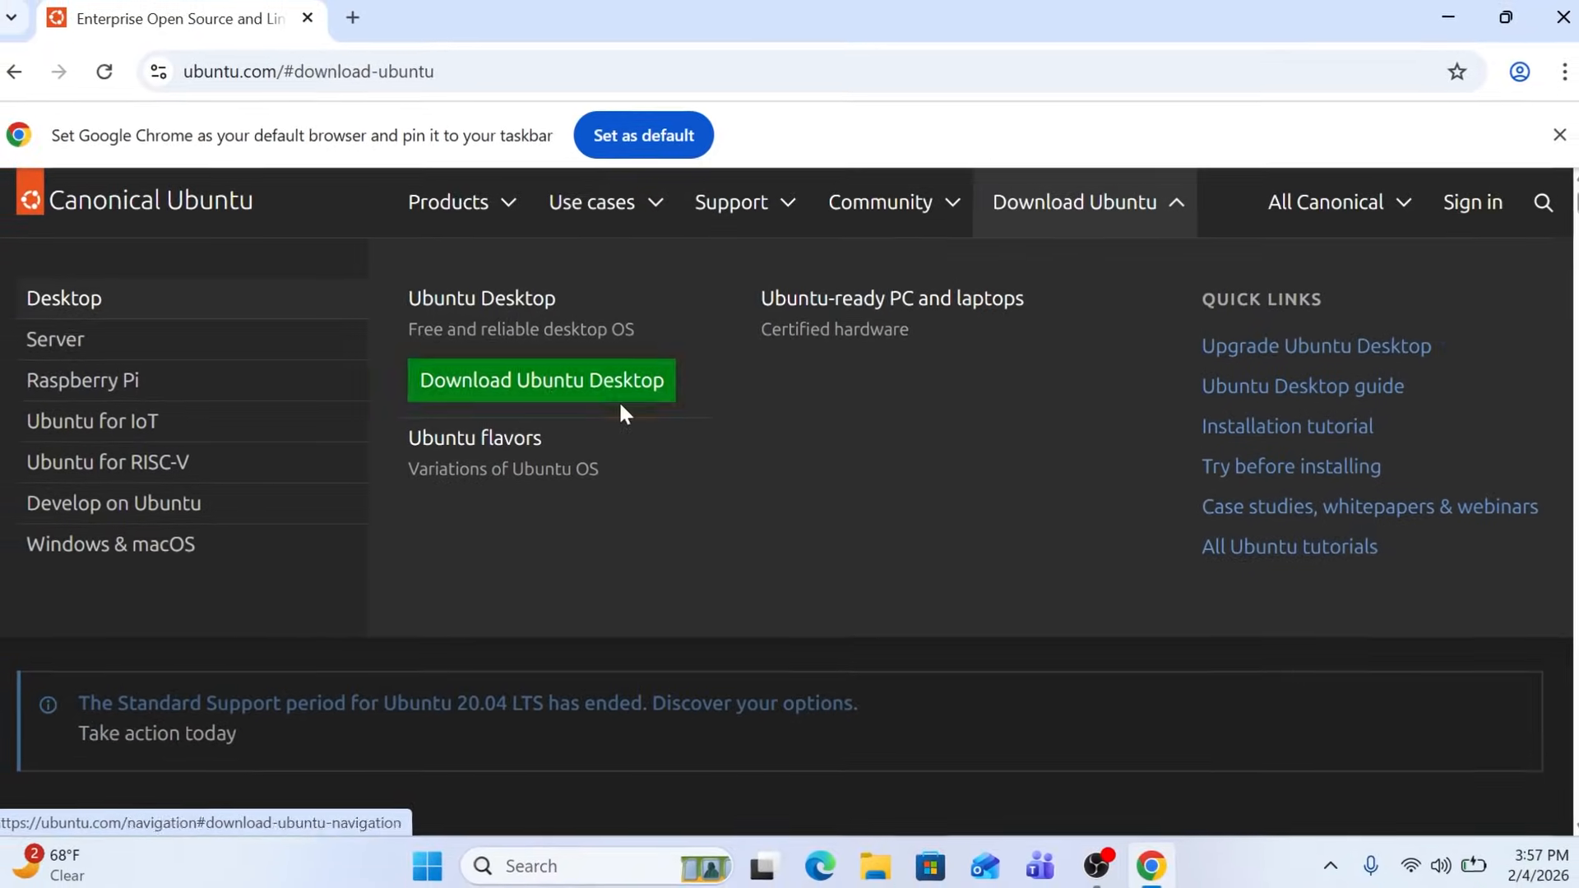
# Open the Ubuntu Desktop download page and look over the offered release
pyautogui.click(573, 385)
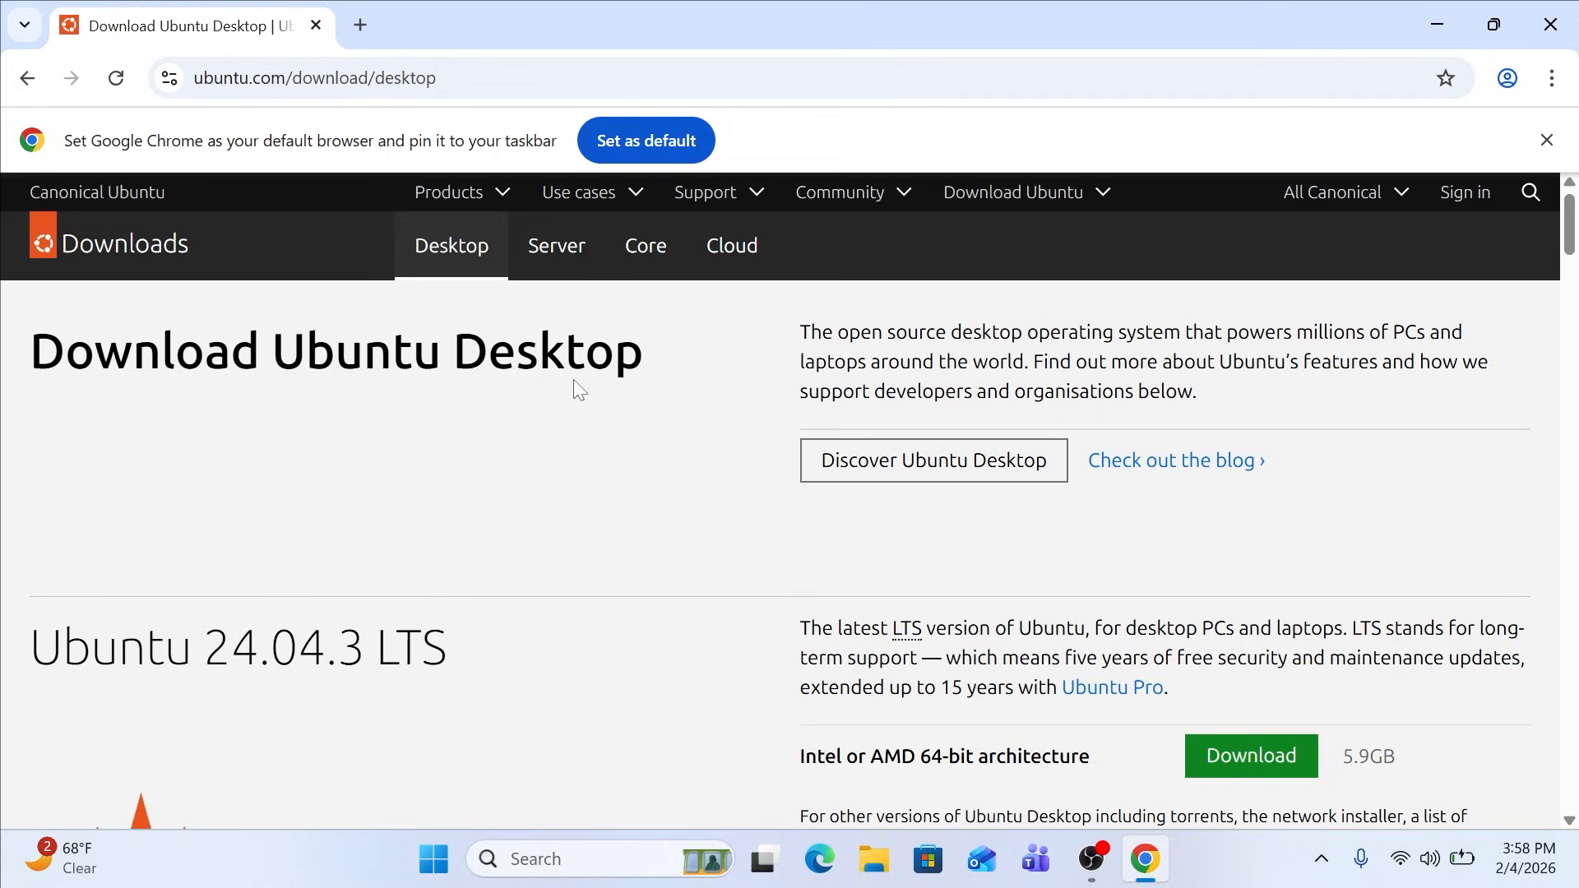
pyautogui.scroll(-4, 574, 378)
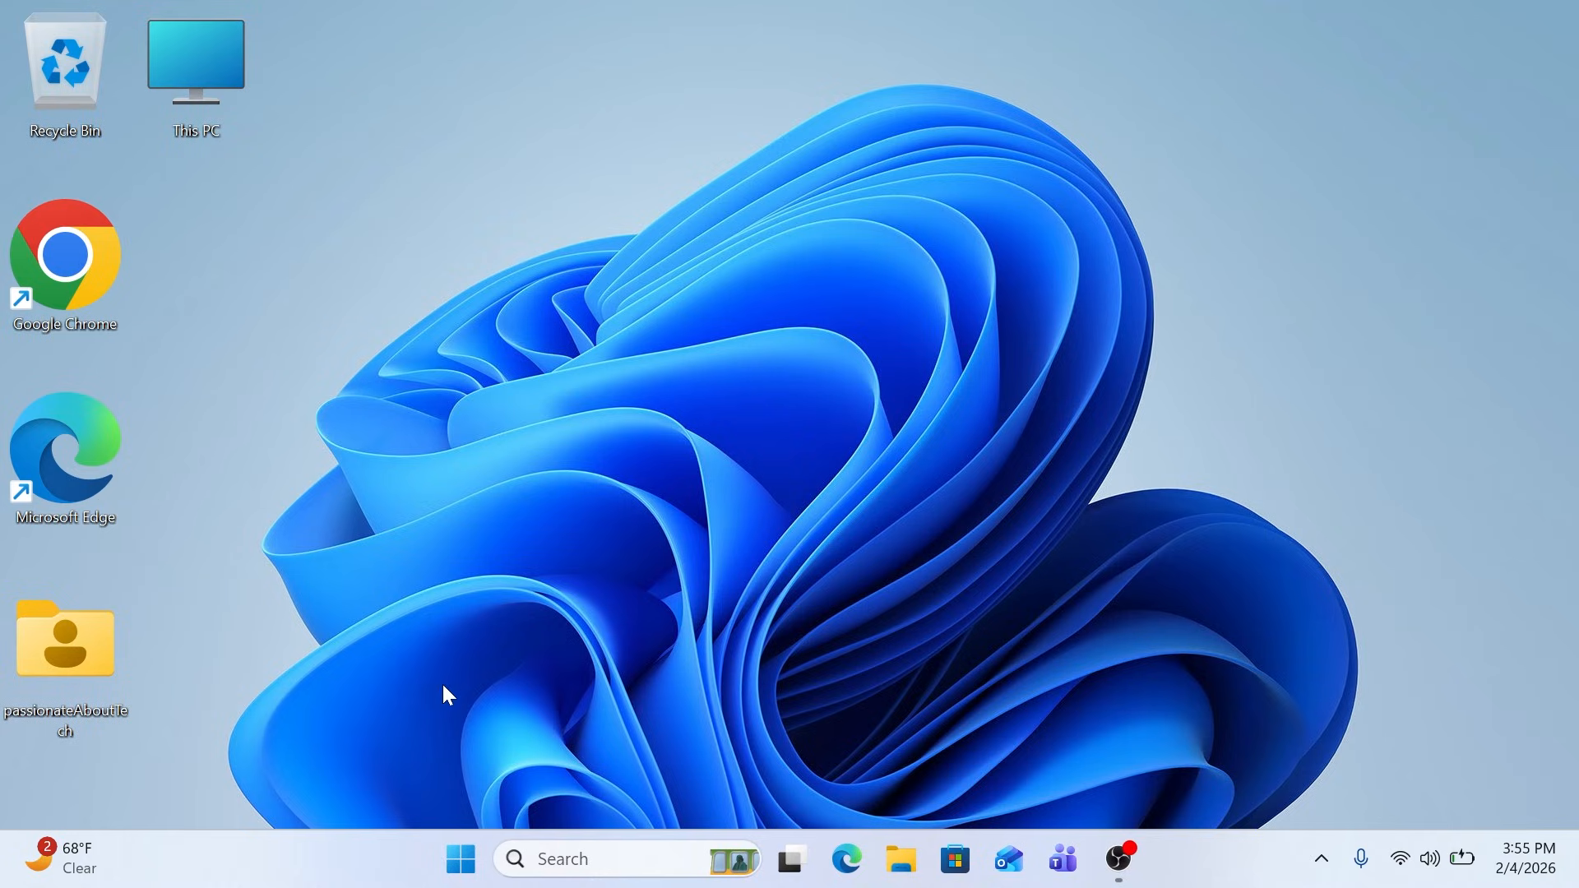
# Shrink the C: volume by 30000 MB in Disk Management to leave unallocated space, and close the window
pyautogui.rightClick(469, 855)
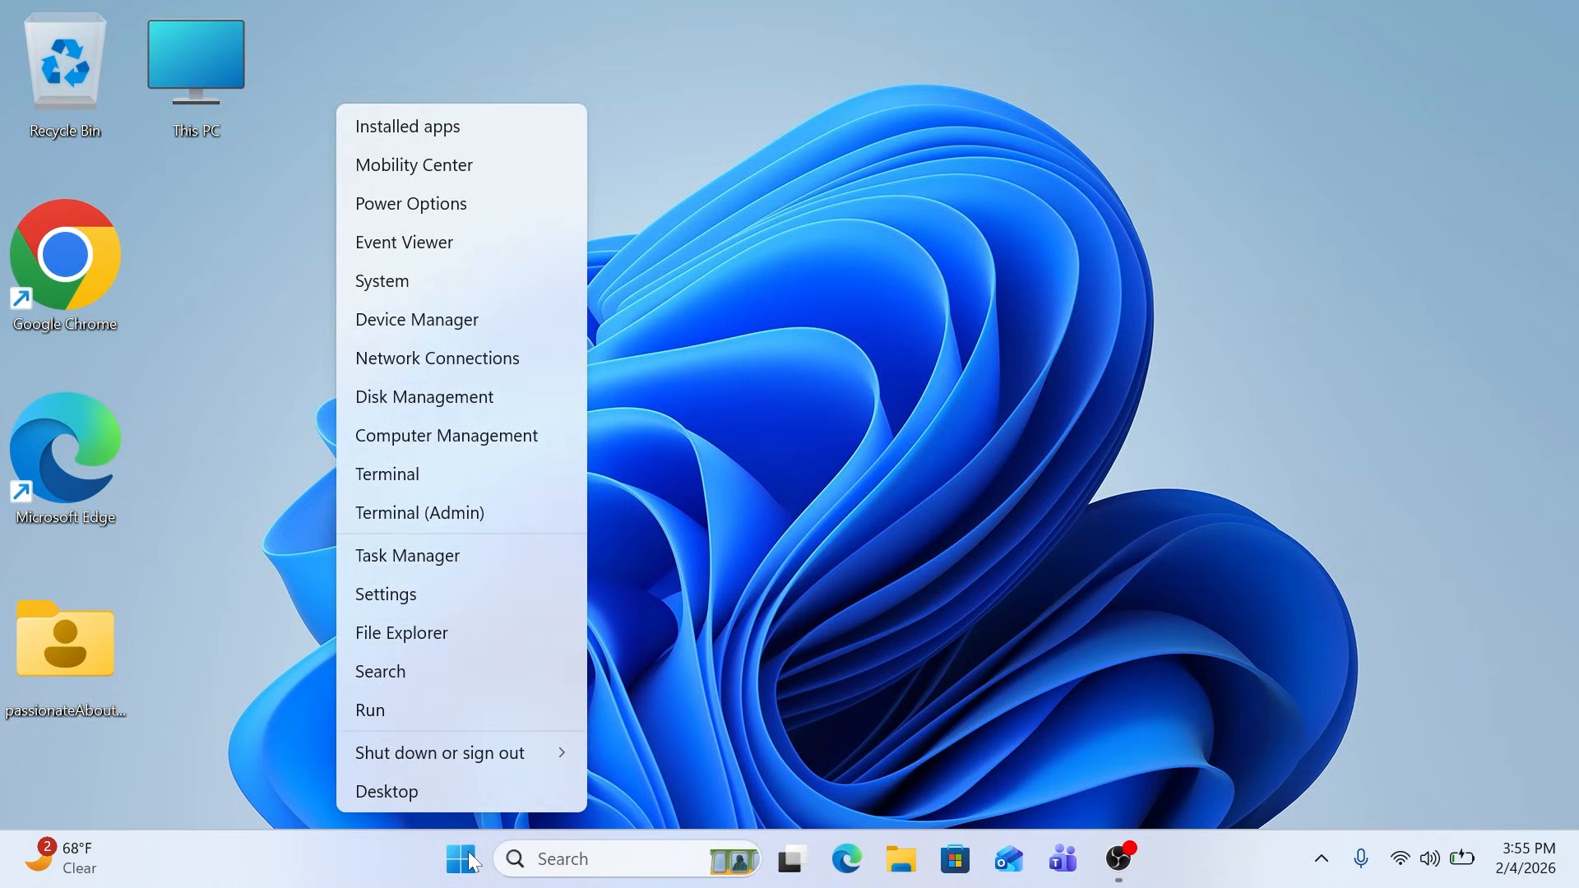
pyautogui.click(398, 401)
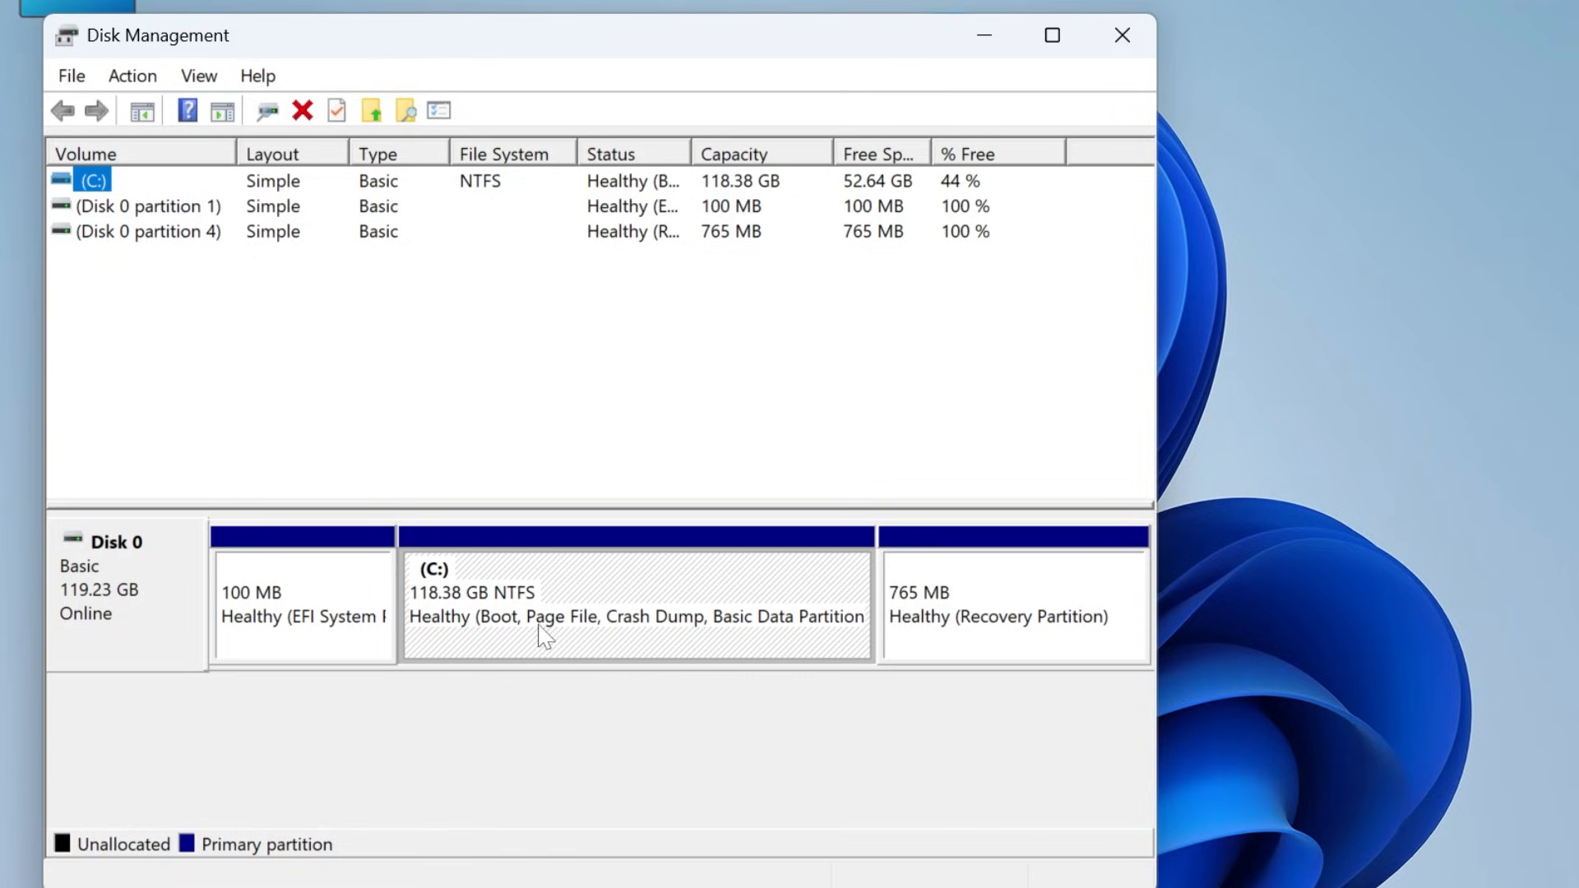
pyautogui.rightClick(558, 595)
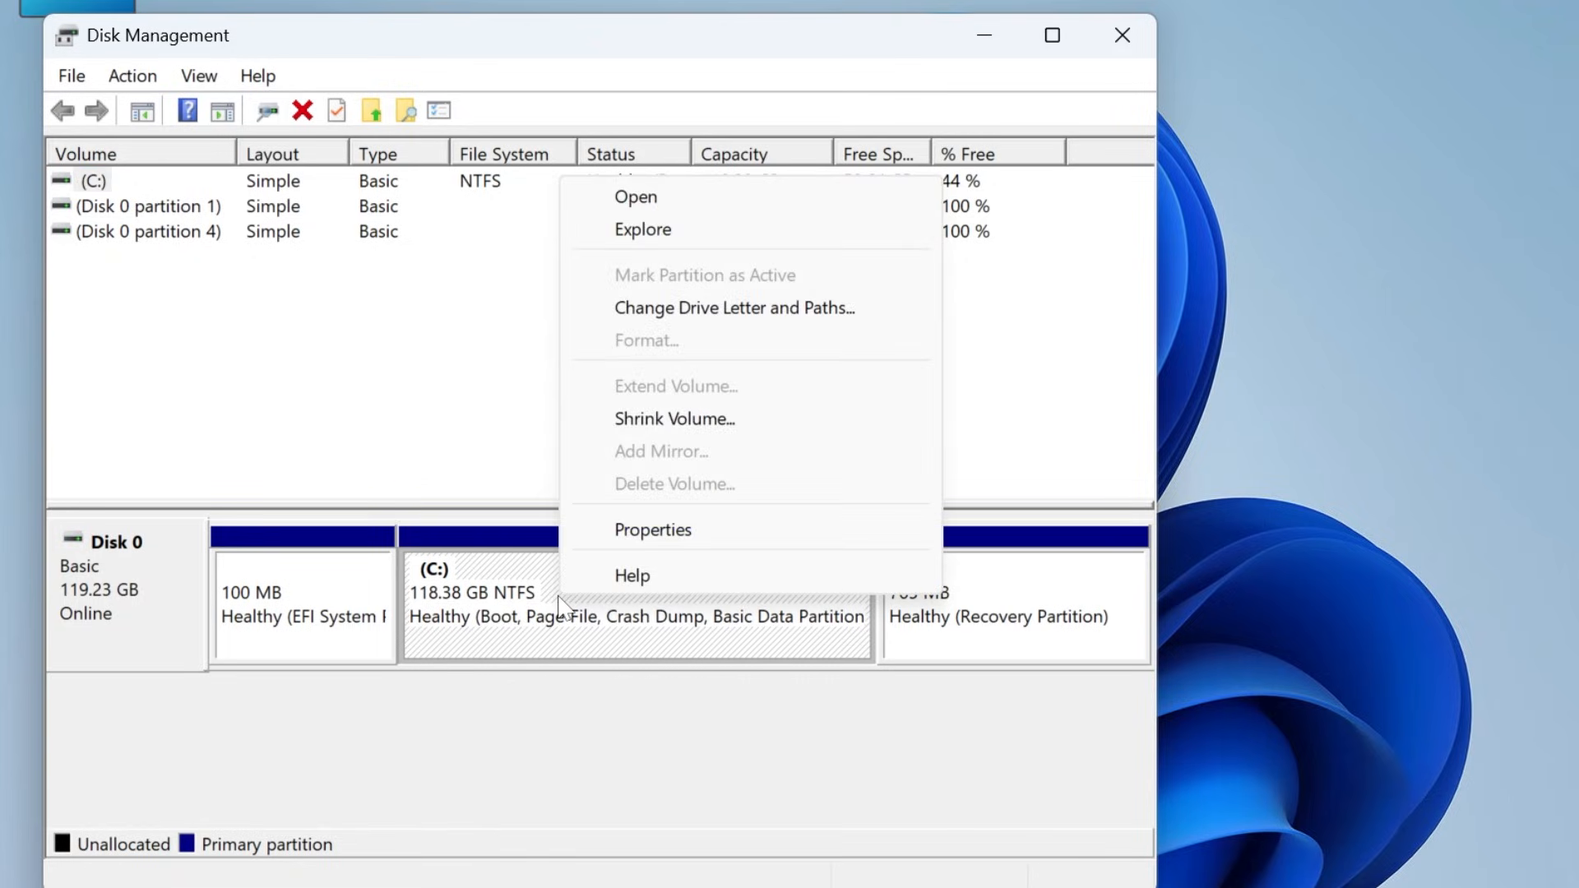
pyautogui.click(706, 427)
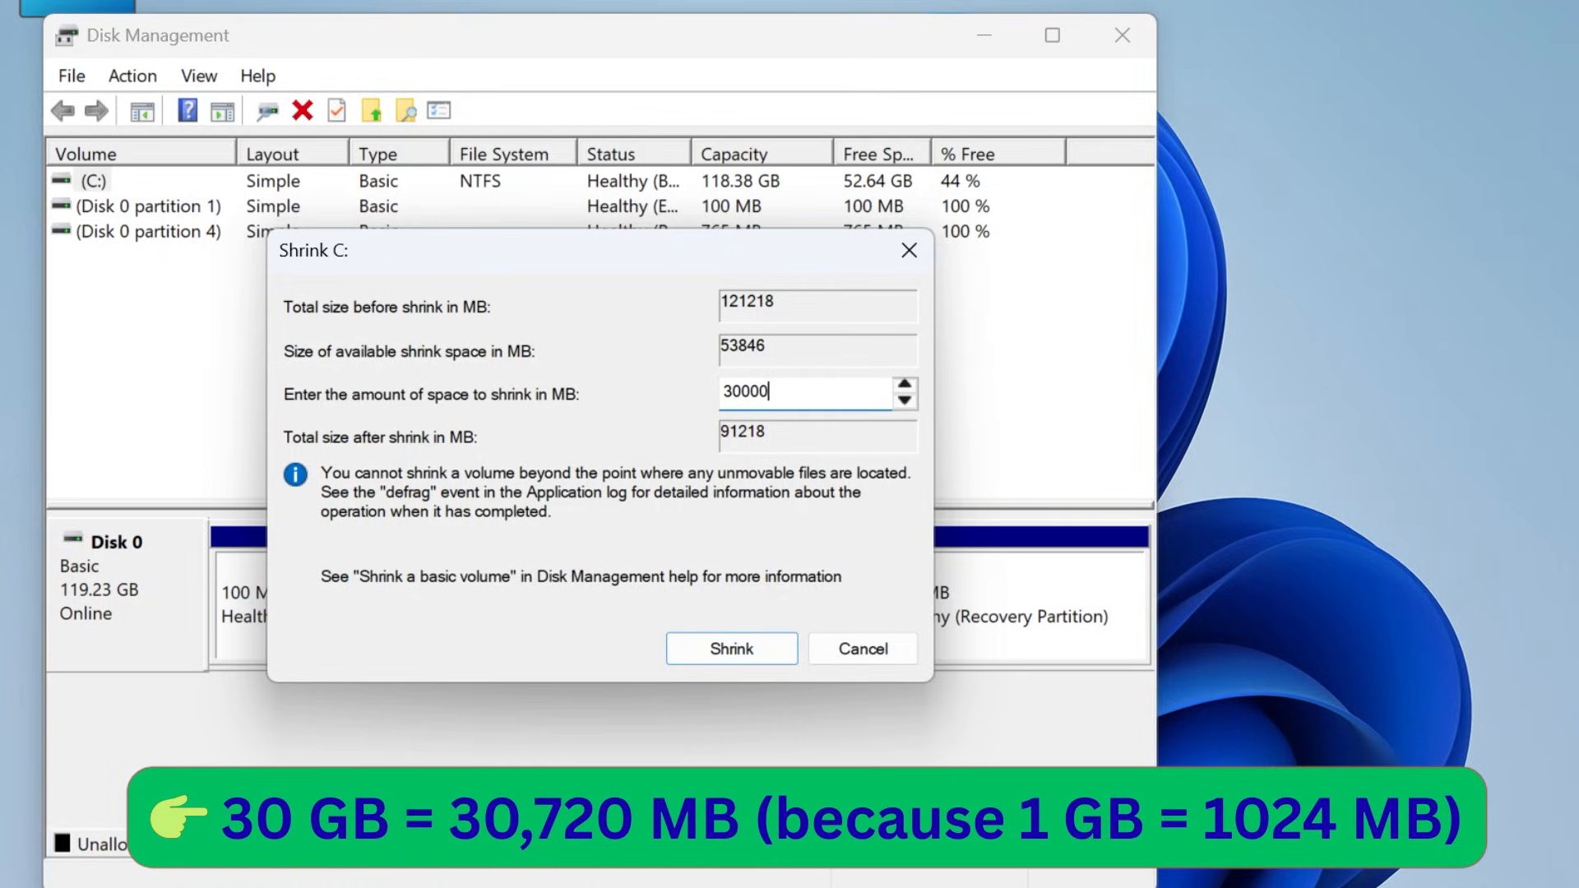
pyautogui.click(719, 652)
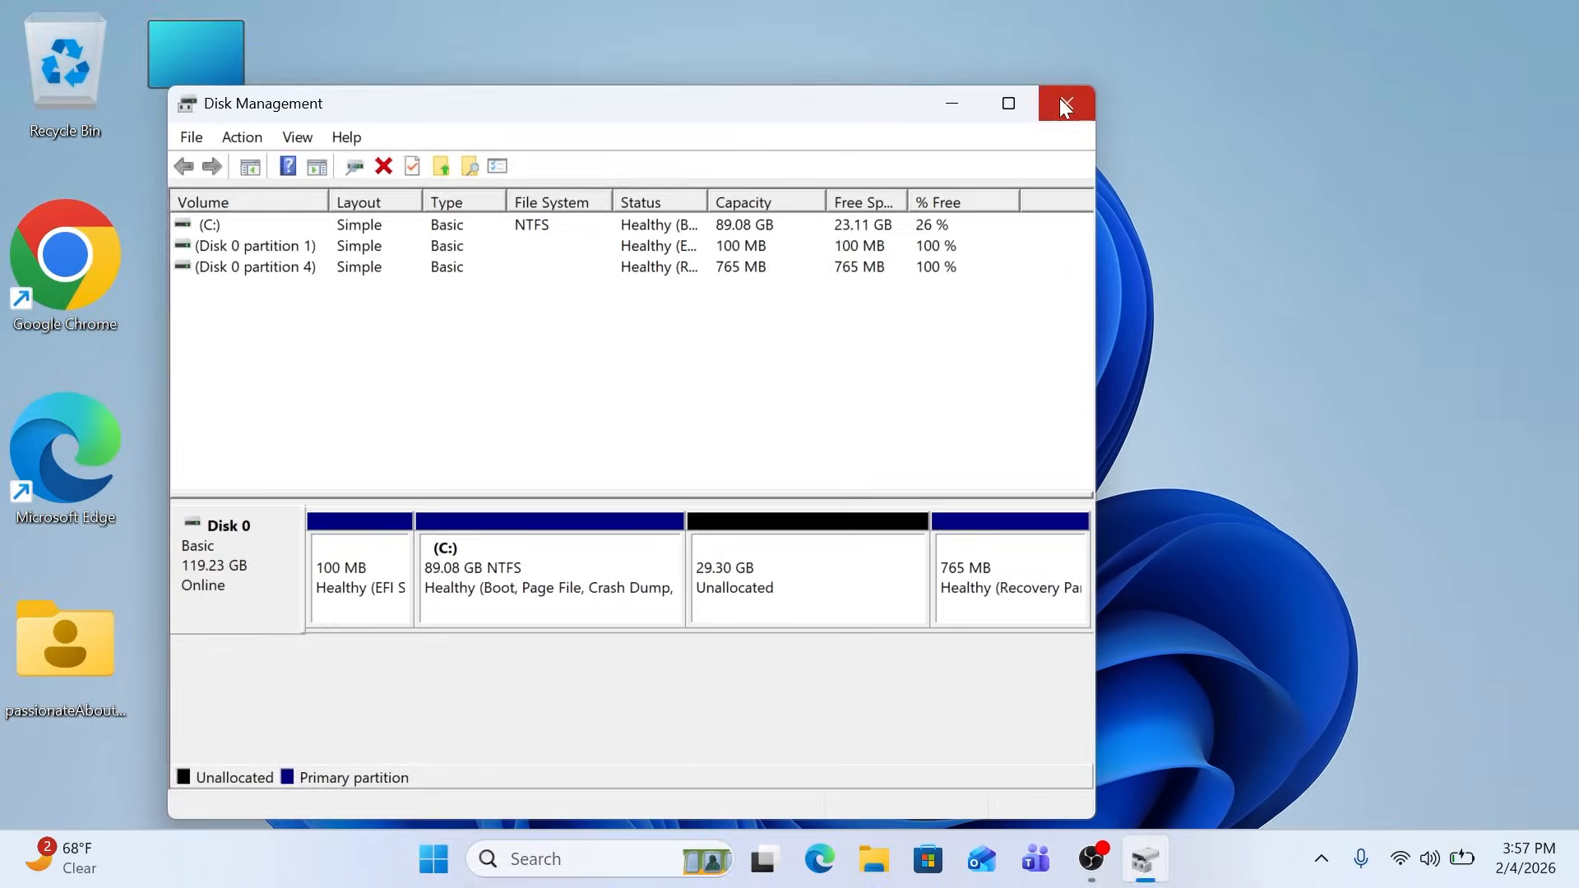
pyautogui.click(1121, 35)
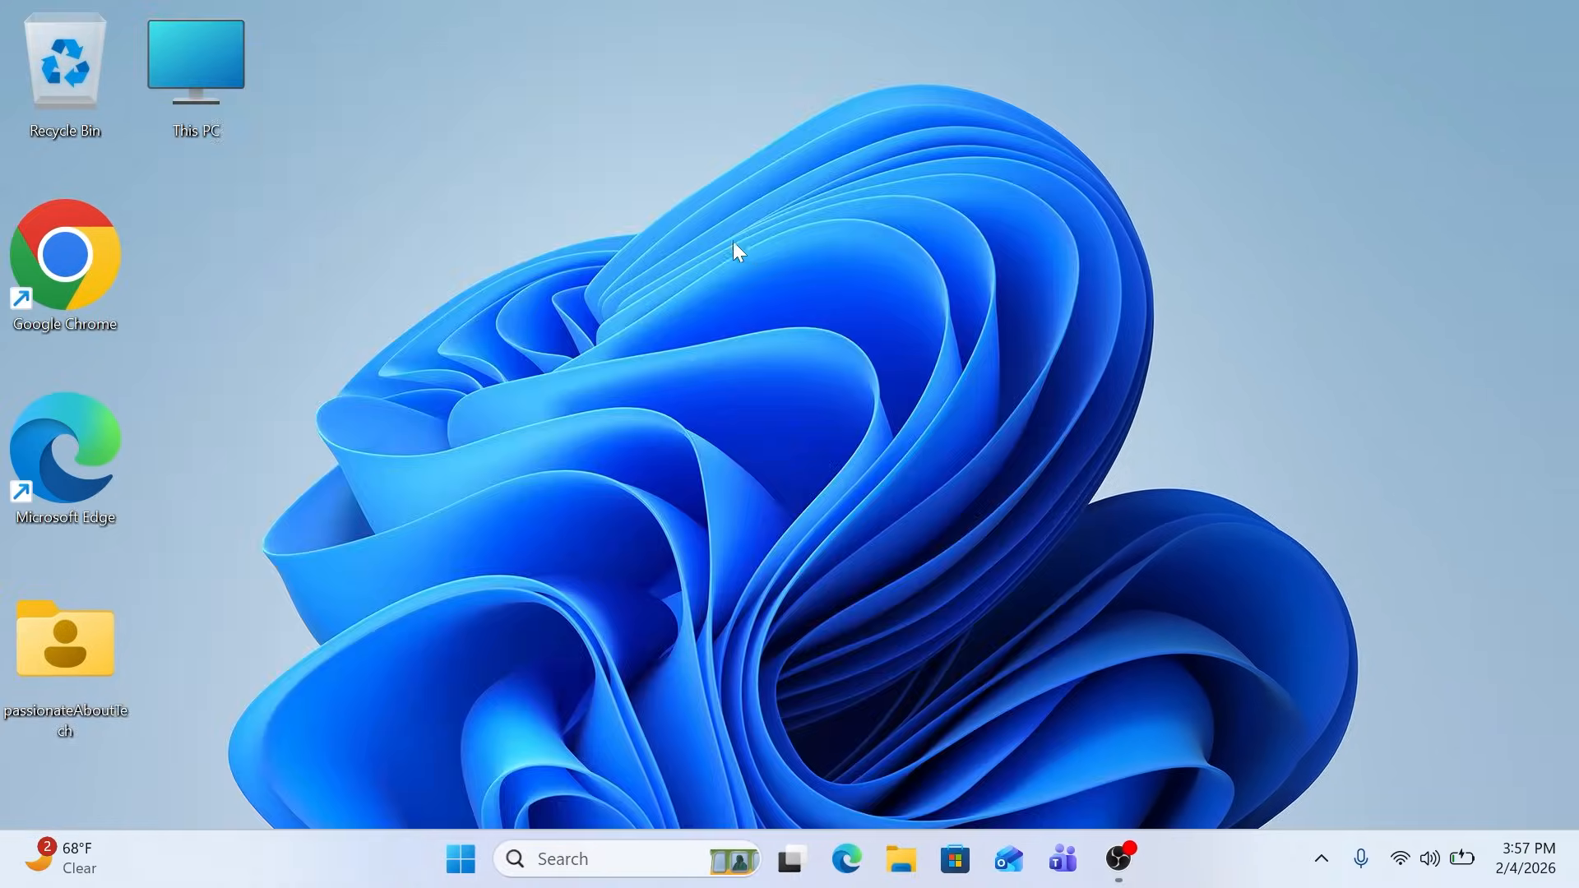
# Switch to Google Chrome, go to ubuntu.com and open the Ubuntu Desktop download page
pyautogui.doubleClick(61, 298)
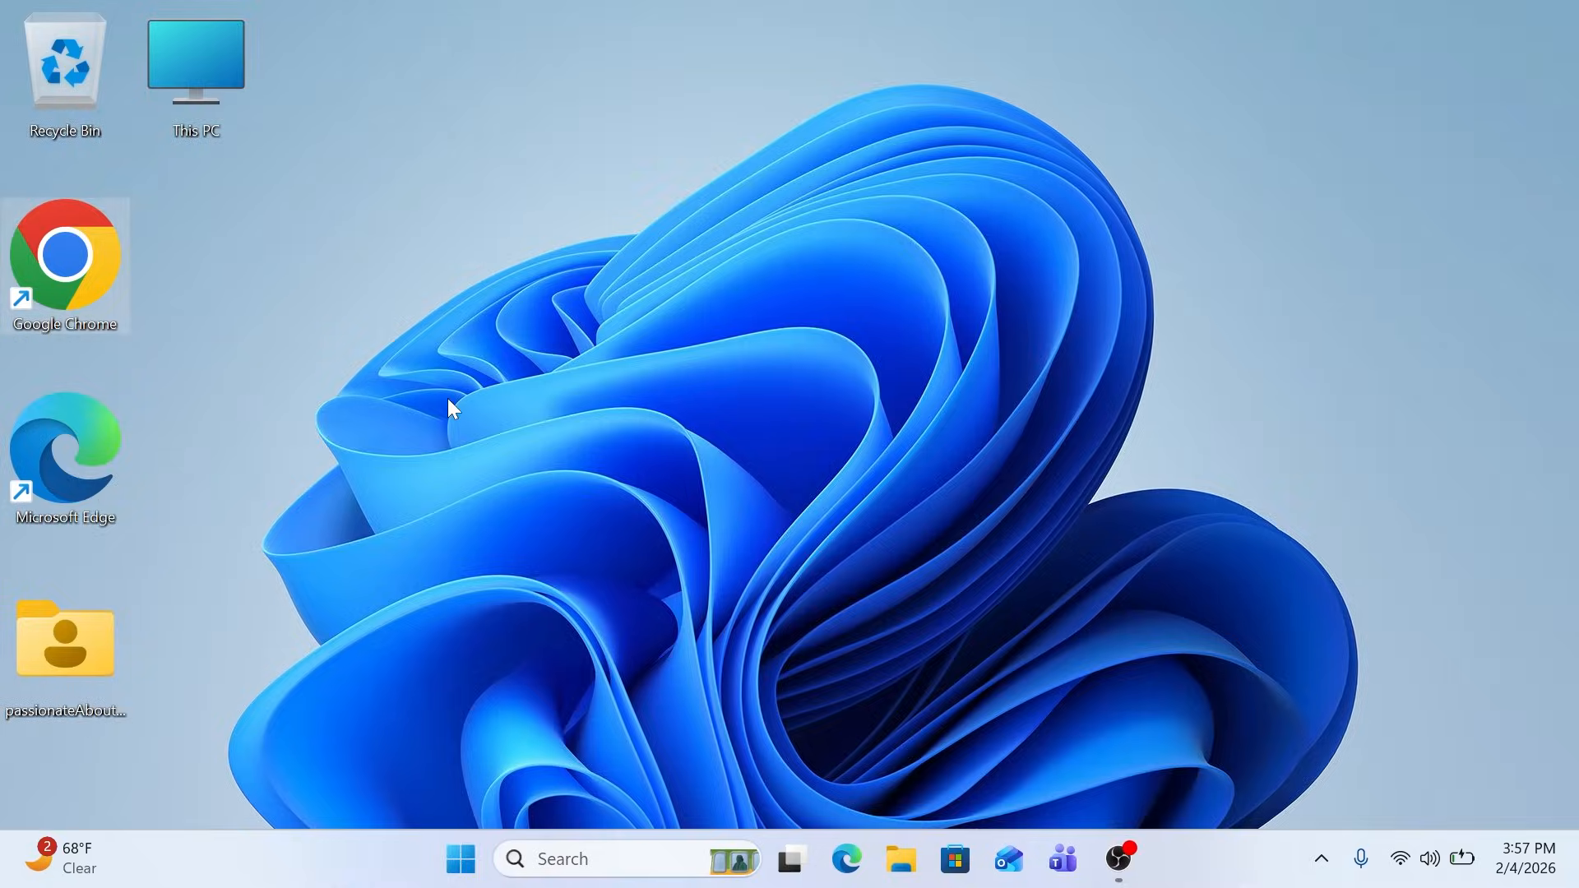
pyautogui.write('ubuntu')
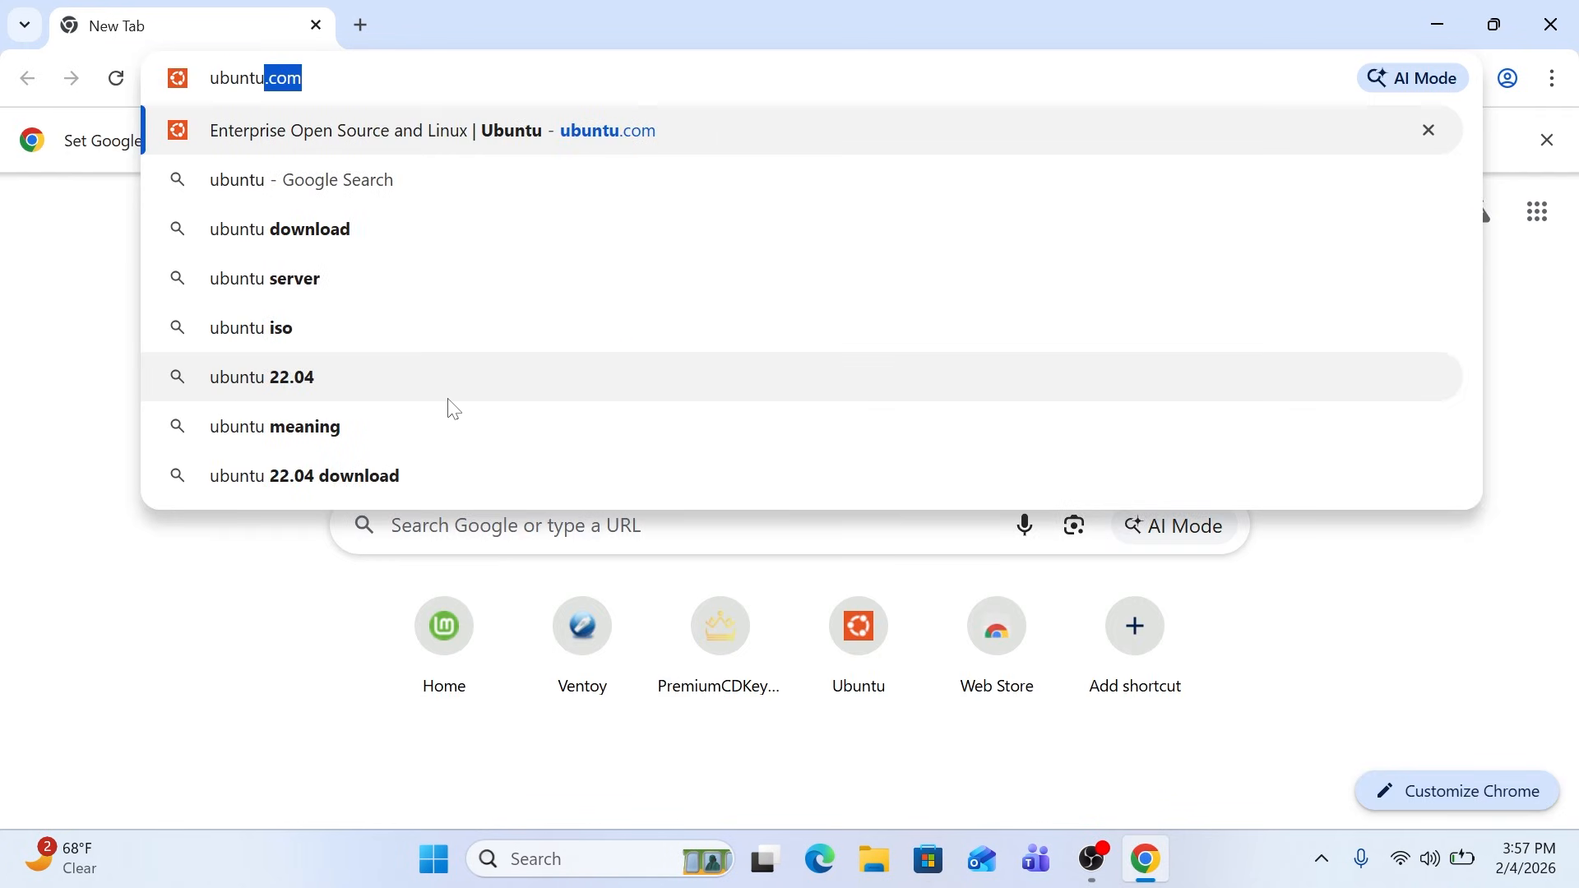
pyautogui.write('.com')
pyautogui.press('Return')
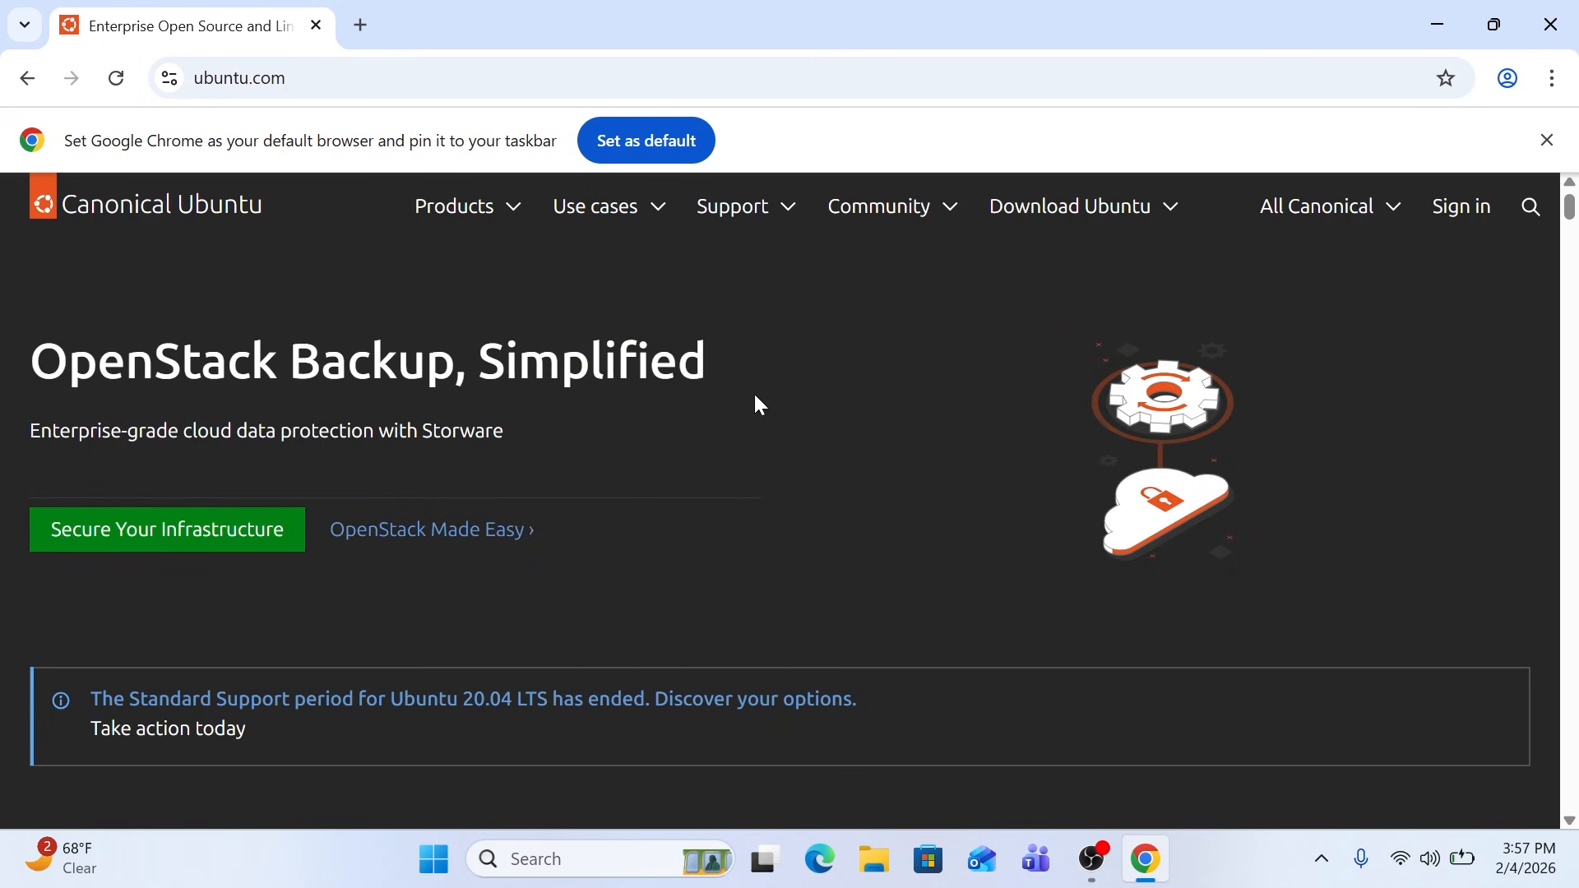
pyautogui.click(1077, 222)
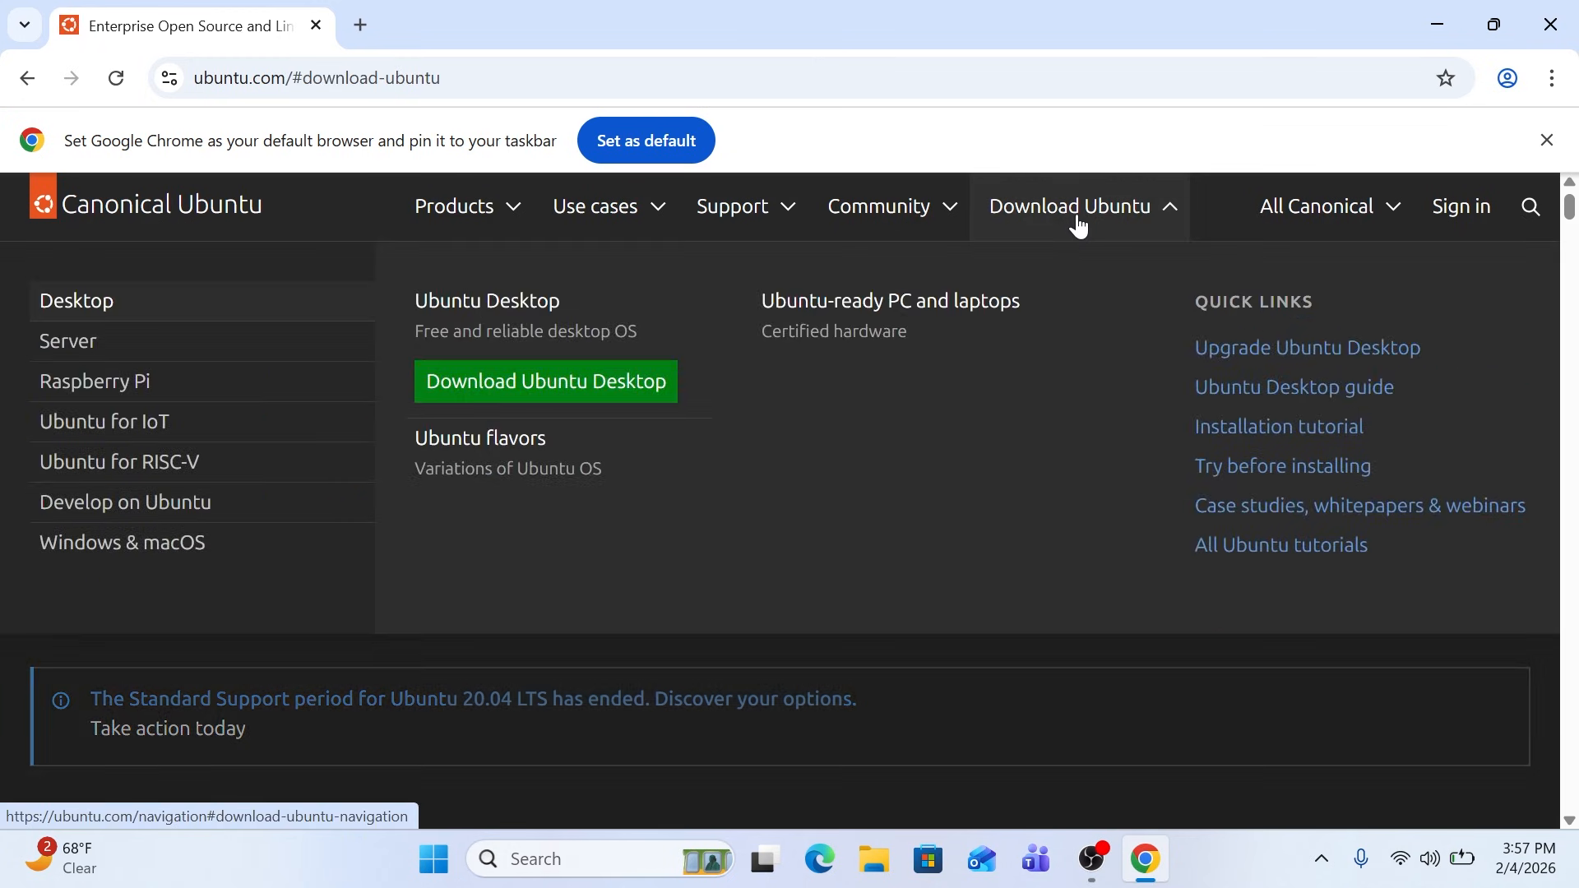
pyautogui.click(576, 390)
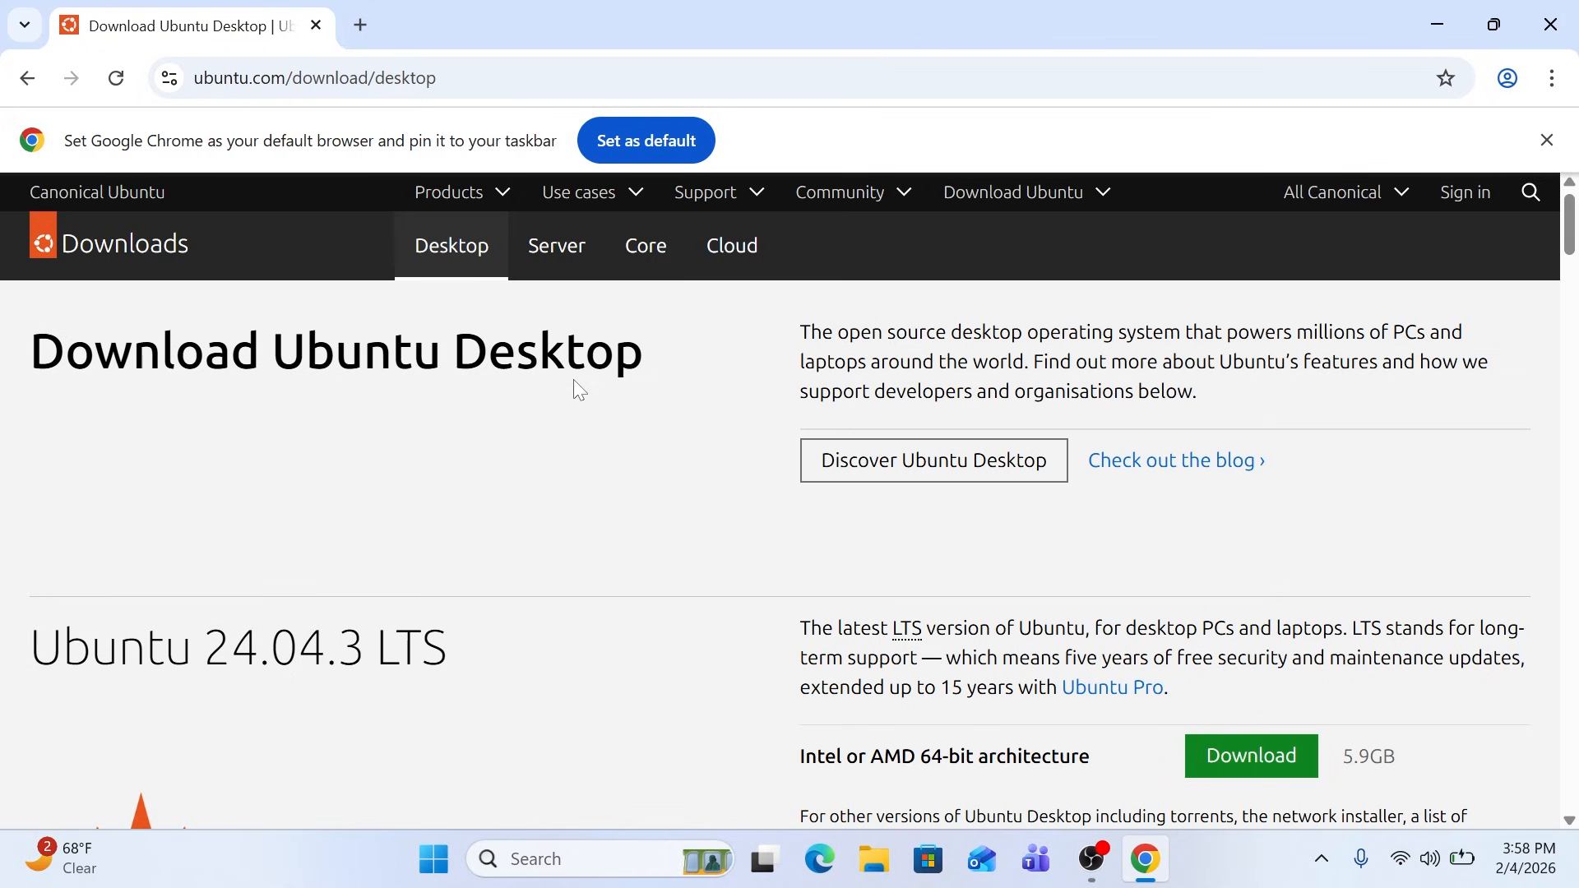
# Review the available Ubuntu releases and download Ubuntu Desktop 24.04.3 LTS for Intel or AMD 64-bit architecture
pyautogui.scroll(-4, 574, 380)
pyautogui.scroll(-7, 576, 390)
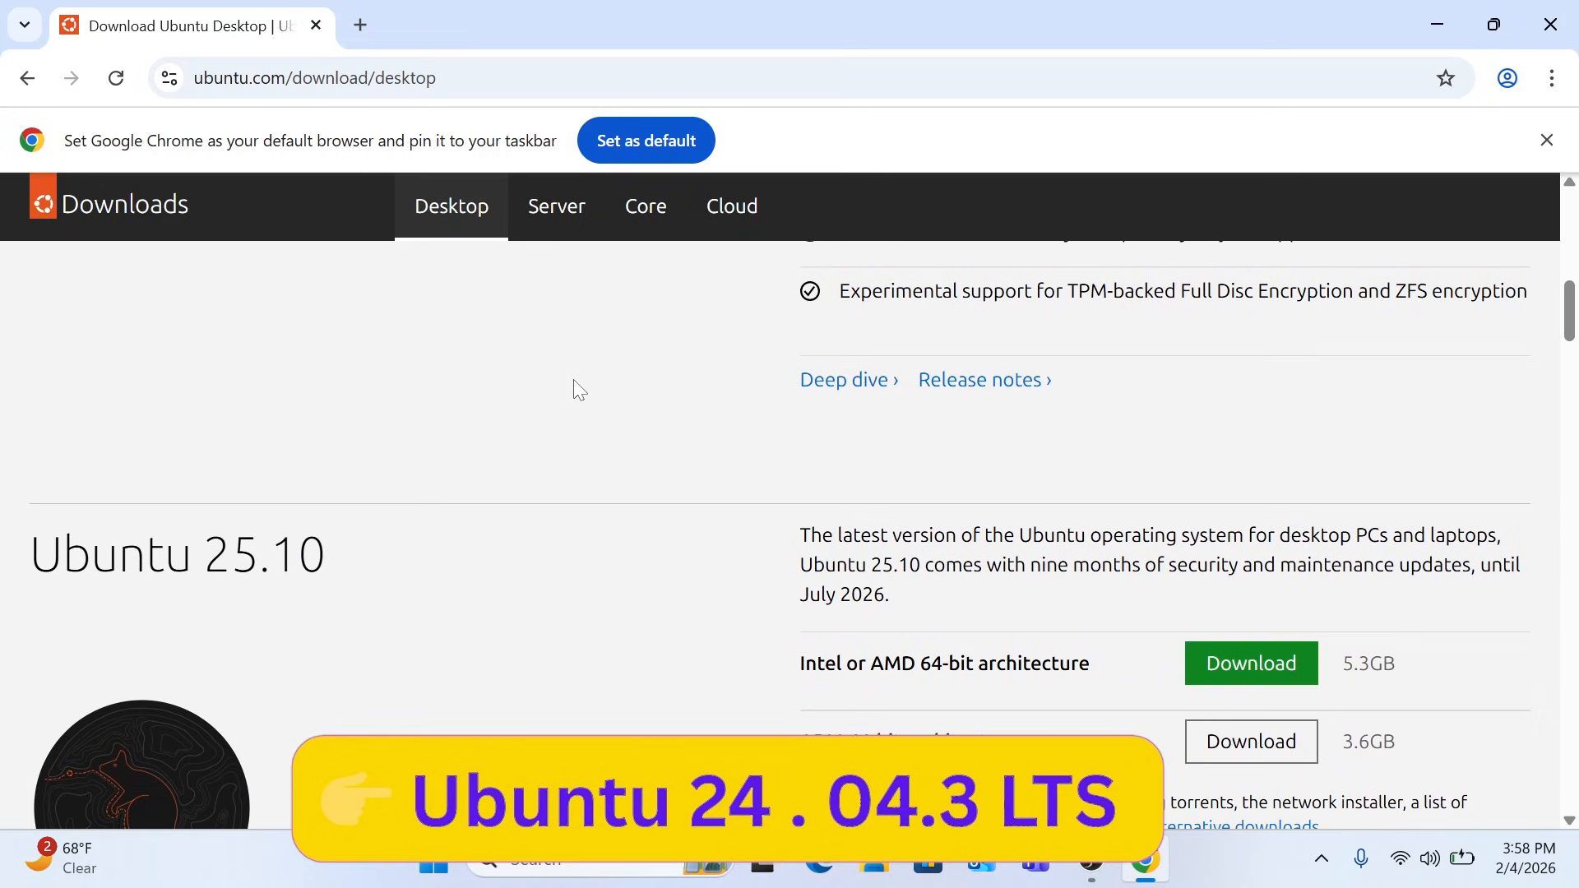
pyautogui.scroll(-2, 575, 380)
pyautogui.scroll(-2, 579, 390)
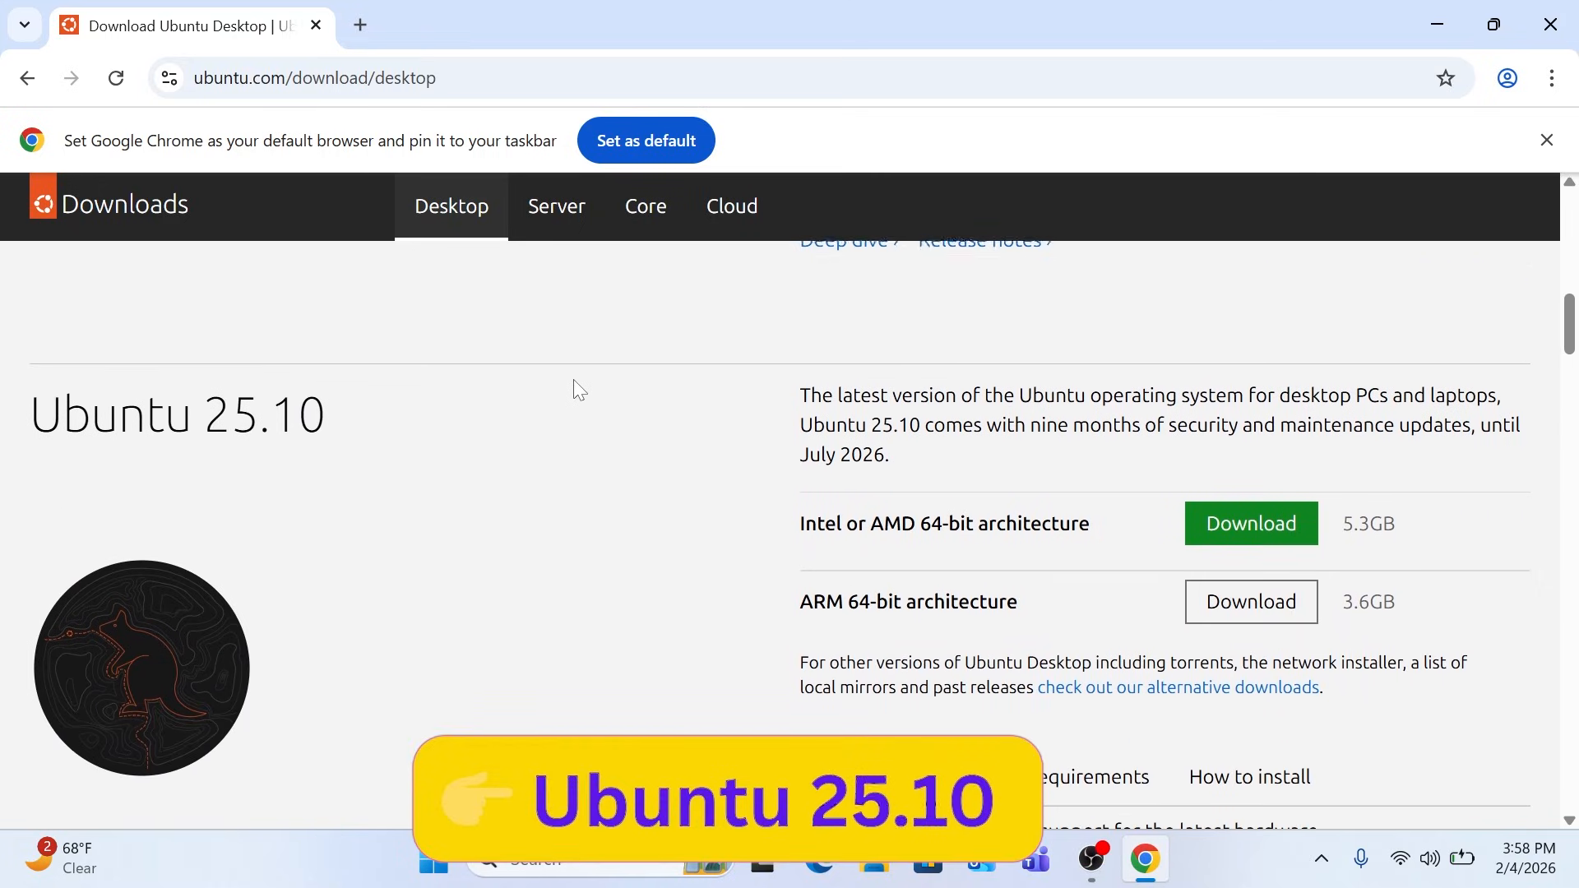
pyautogui.scroll(10, 580, 389)
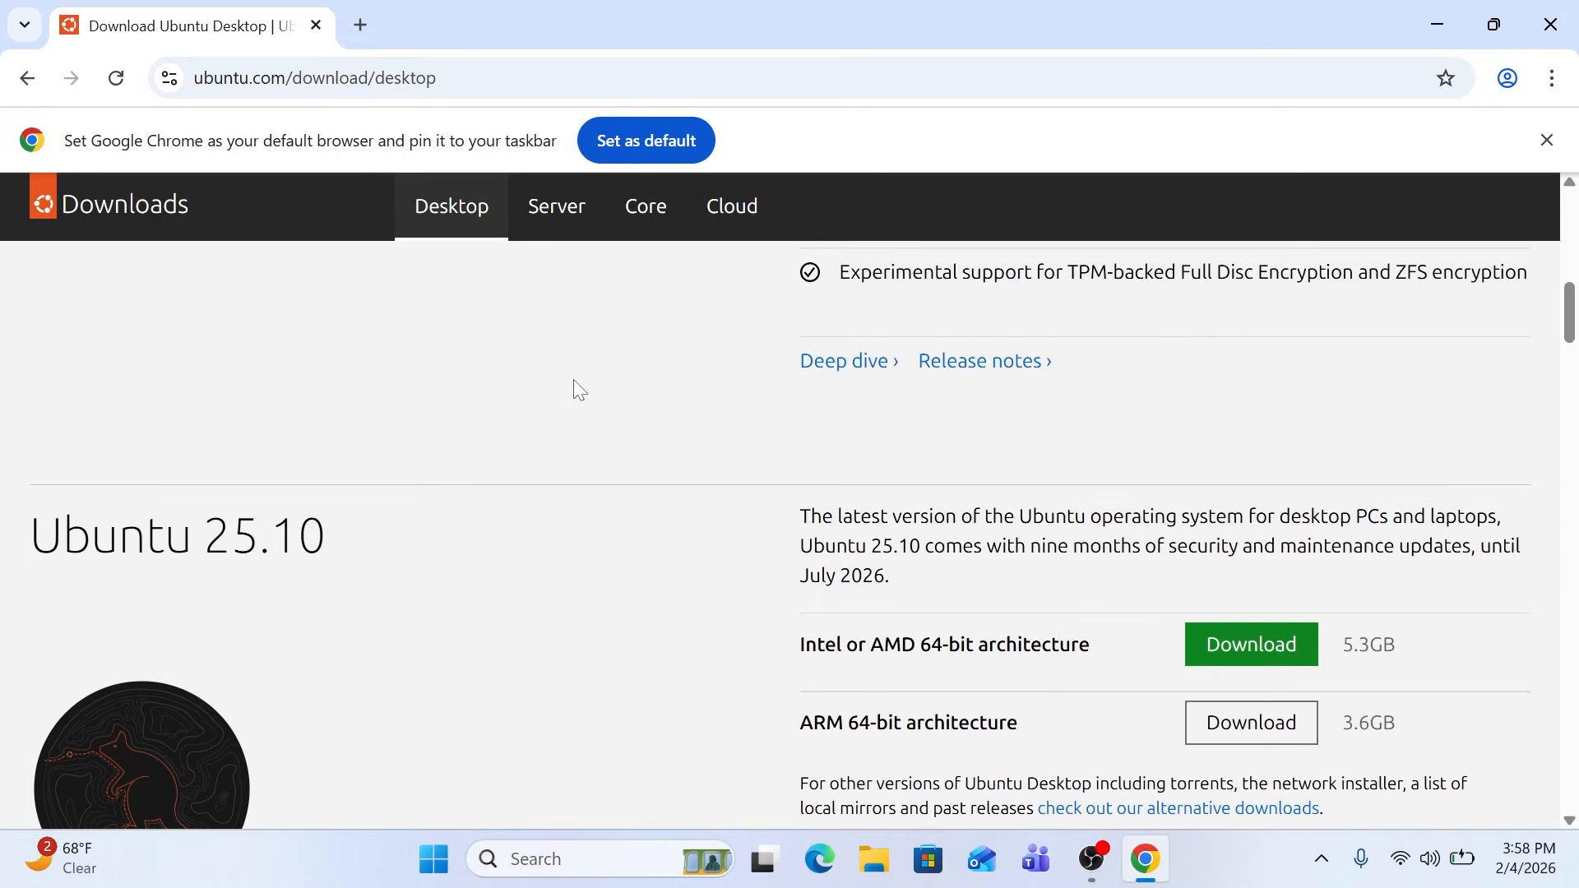
pyautogui.scroll(1, 580, 390)
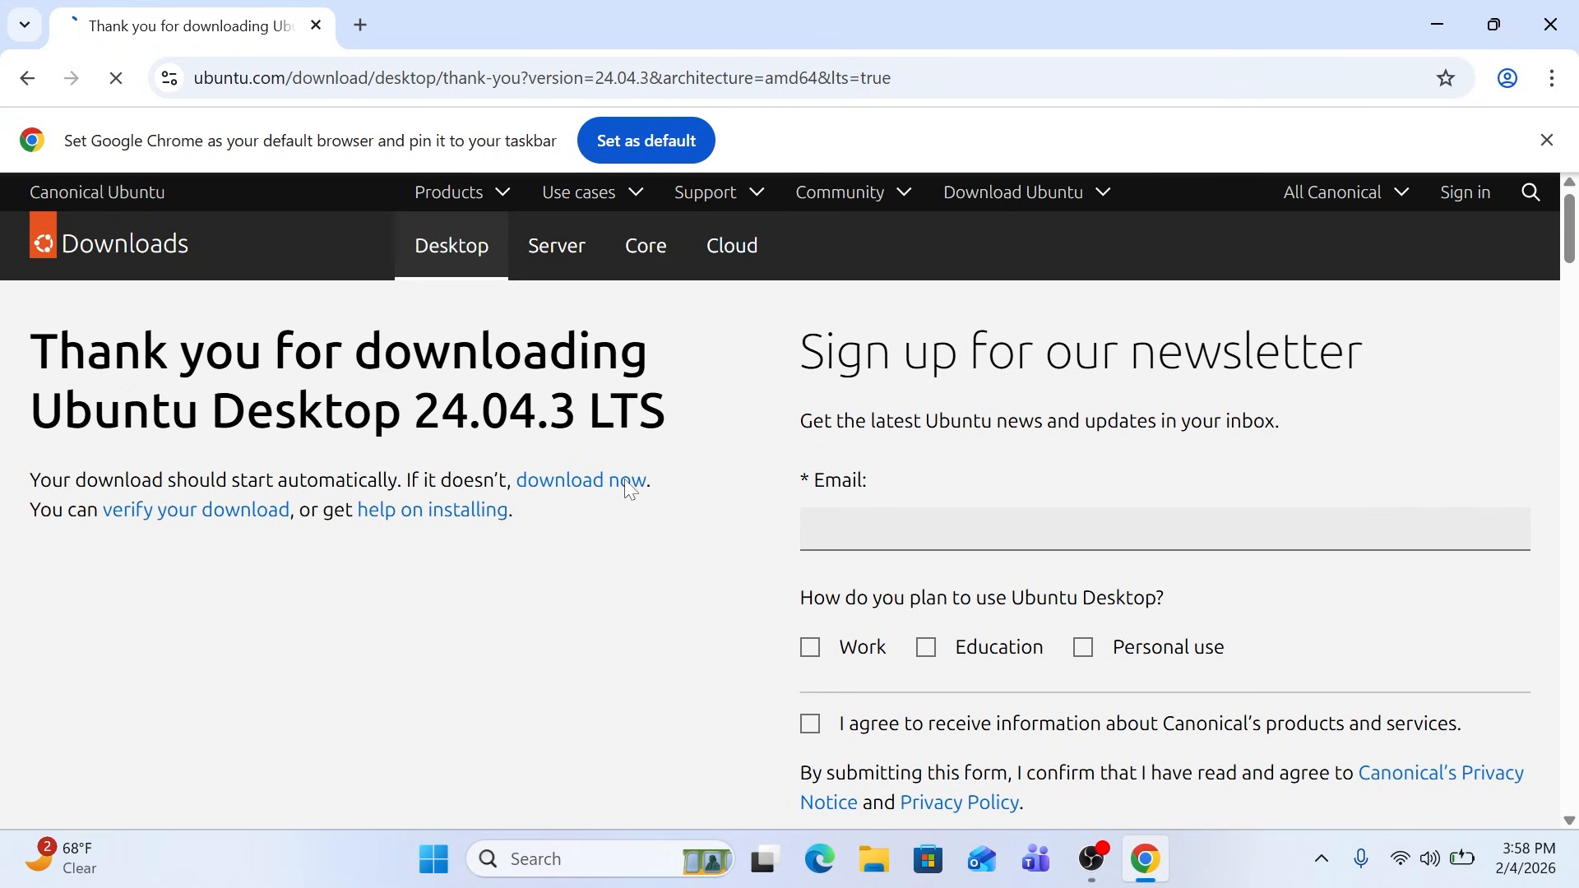
pyautogui.click(1463, 80)
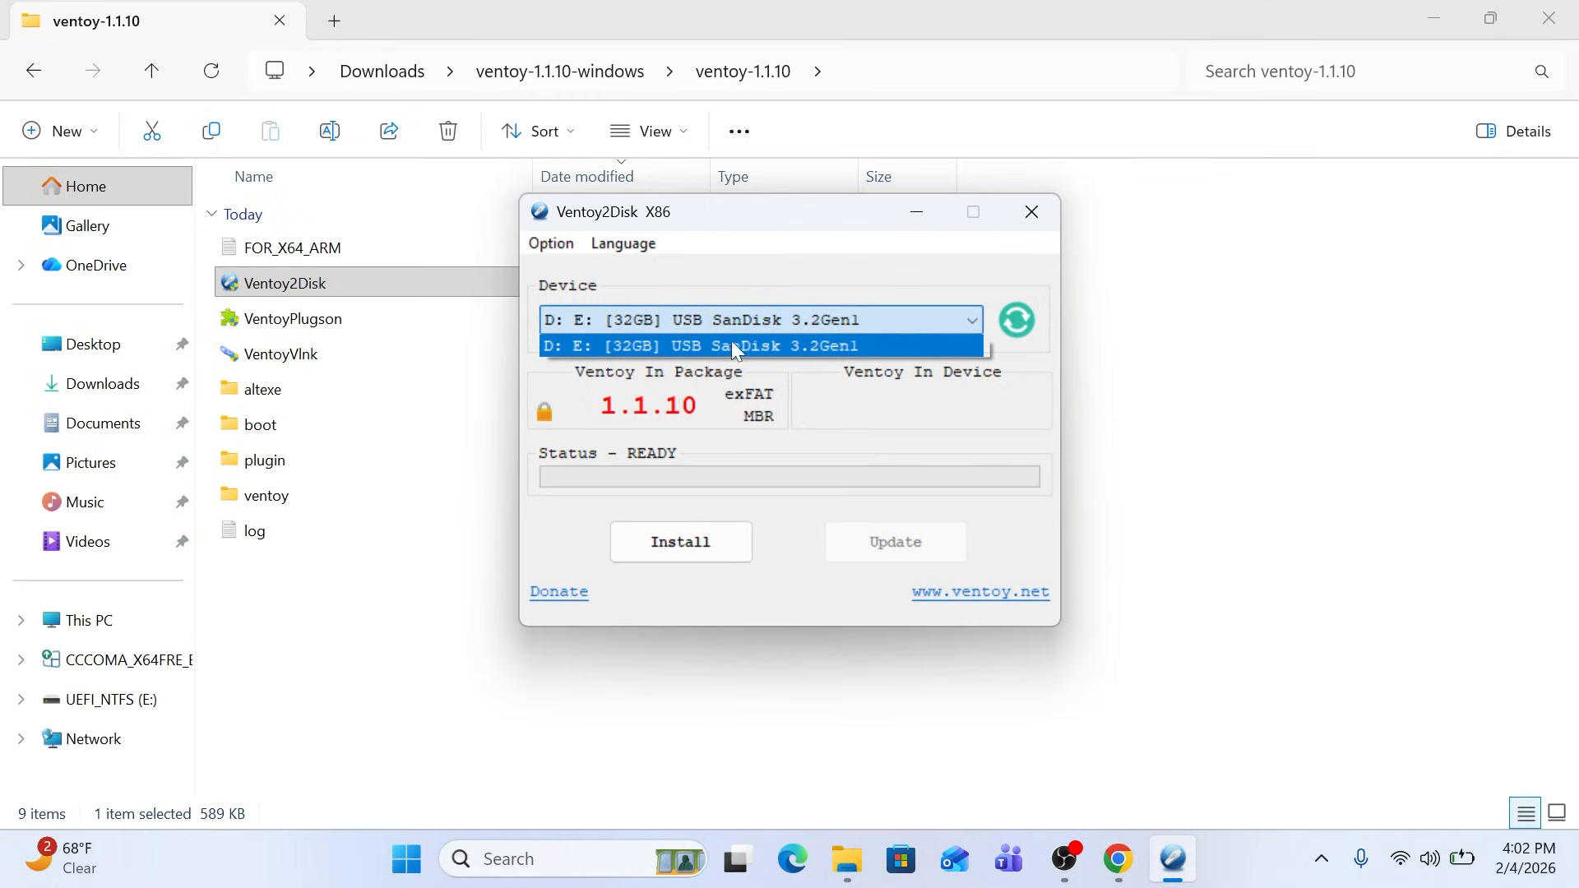
# Select the 32GB USB SanDisk 3.2Gen1 drive in Ventoy2Disk and start the installation
pyautogui.click(736, 346)
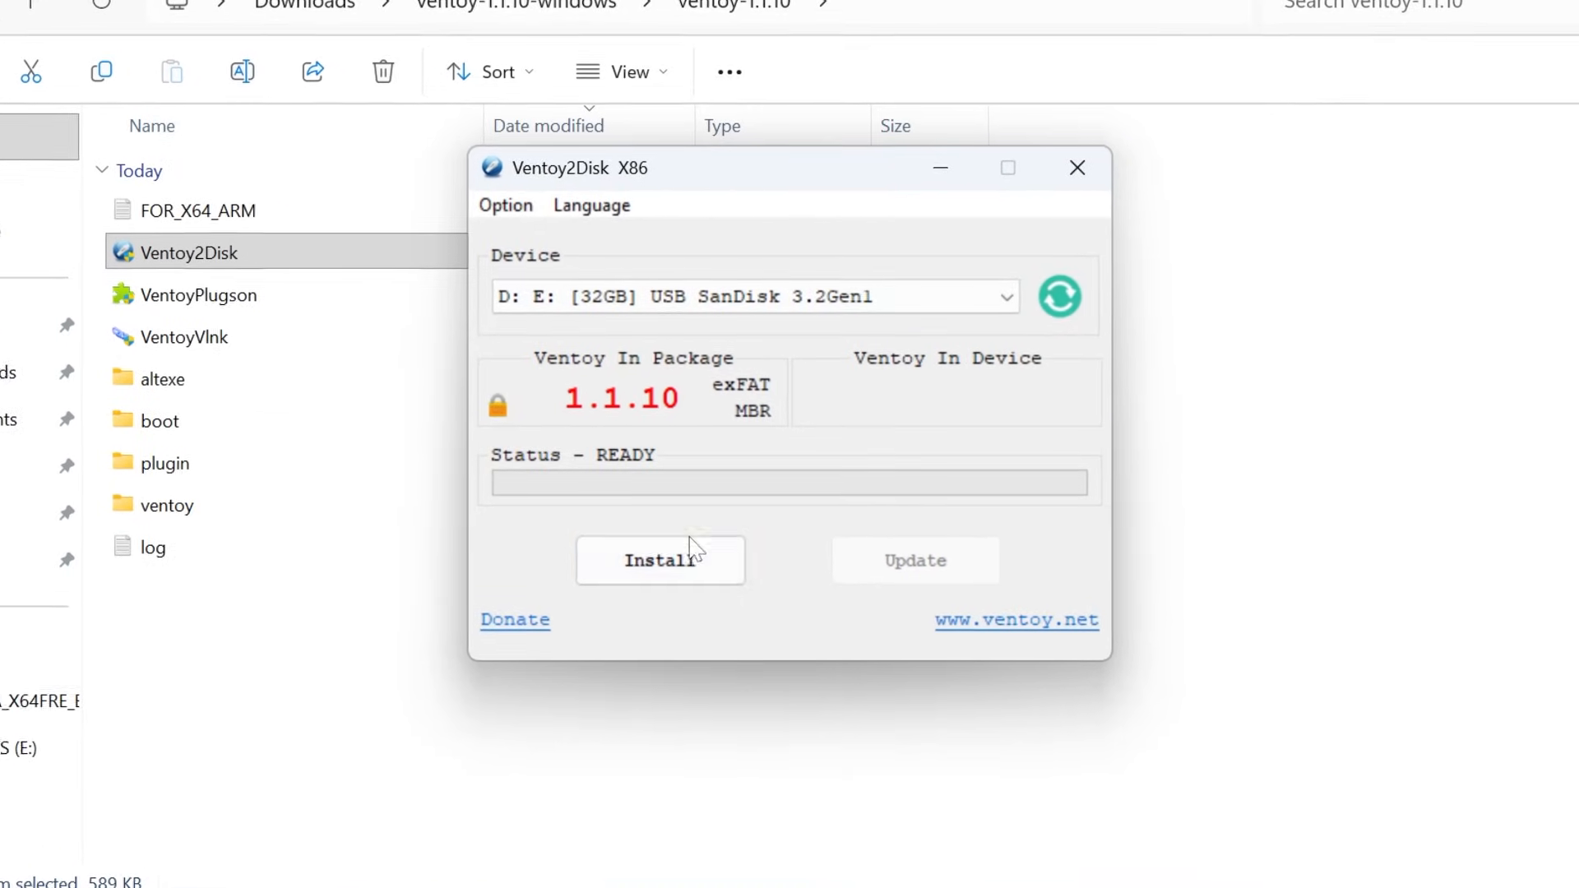
pyautogui.click(691, 551)
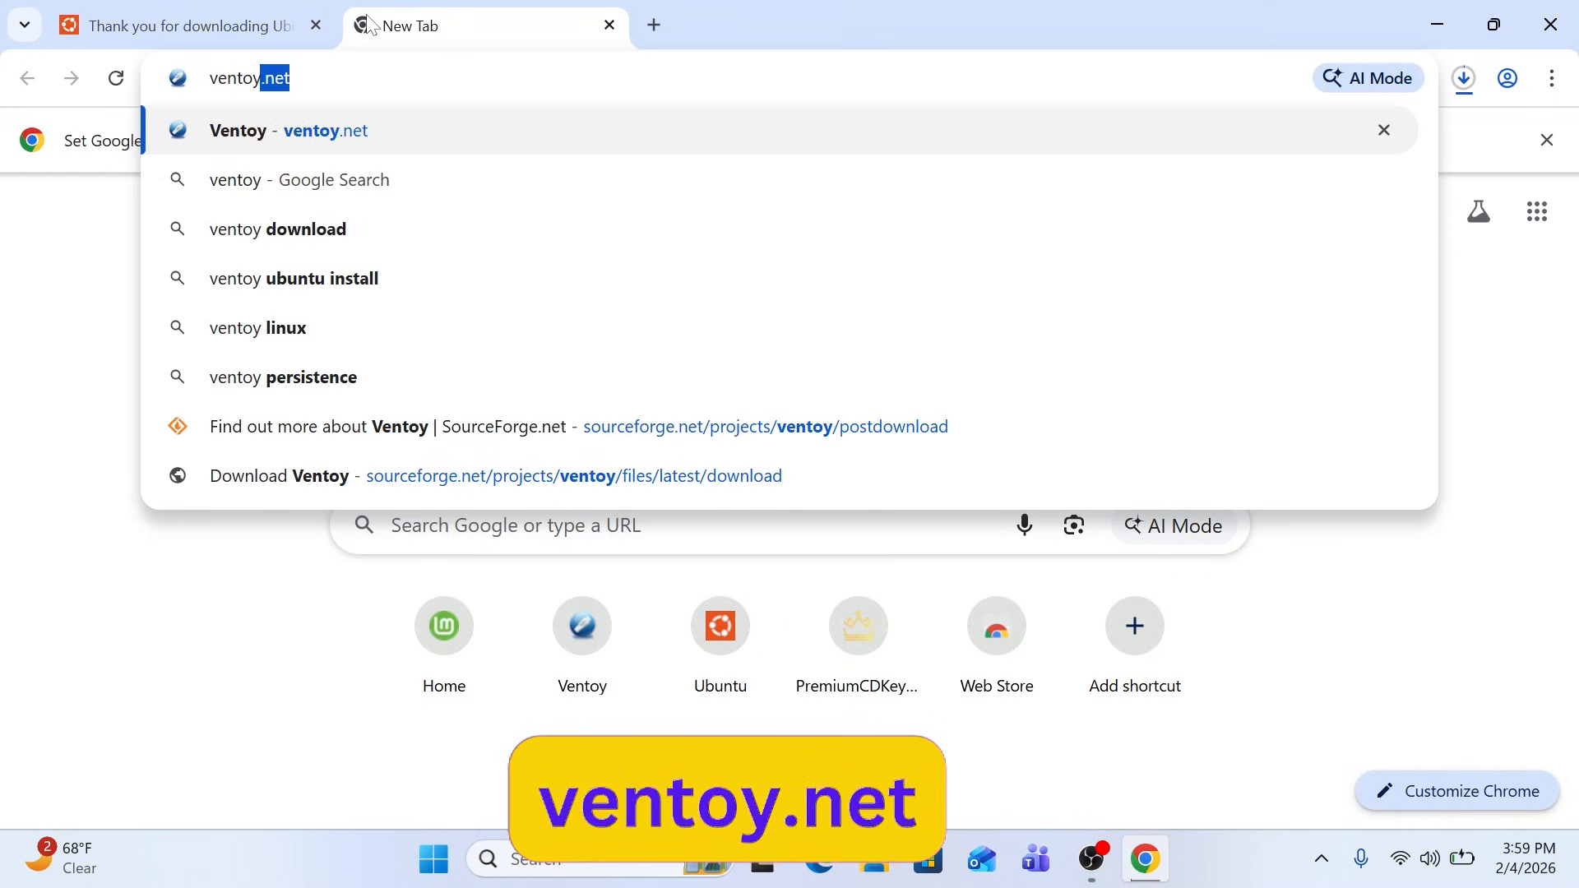
# Go to ventoy.net in the browser and open its downloads page
pyautogui.press('BackSpace')
pyautogui.write('.net')
pyautogui.press('Return')
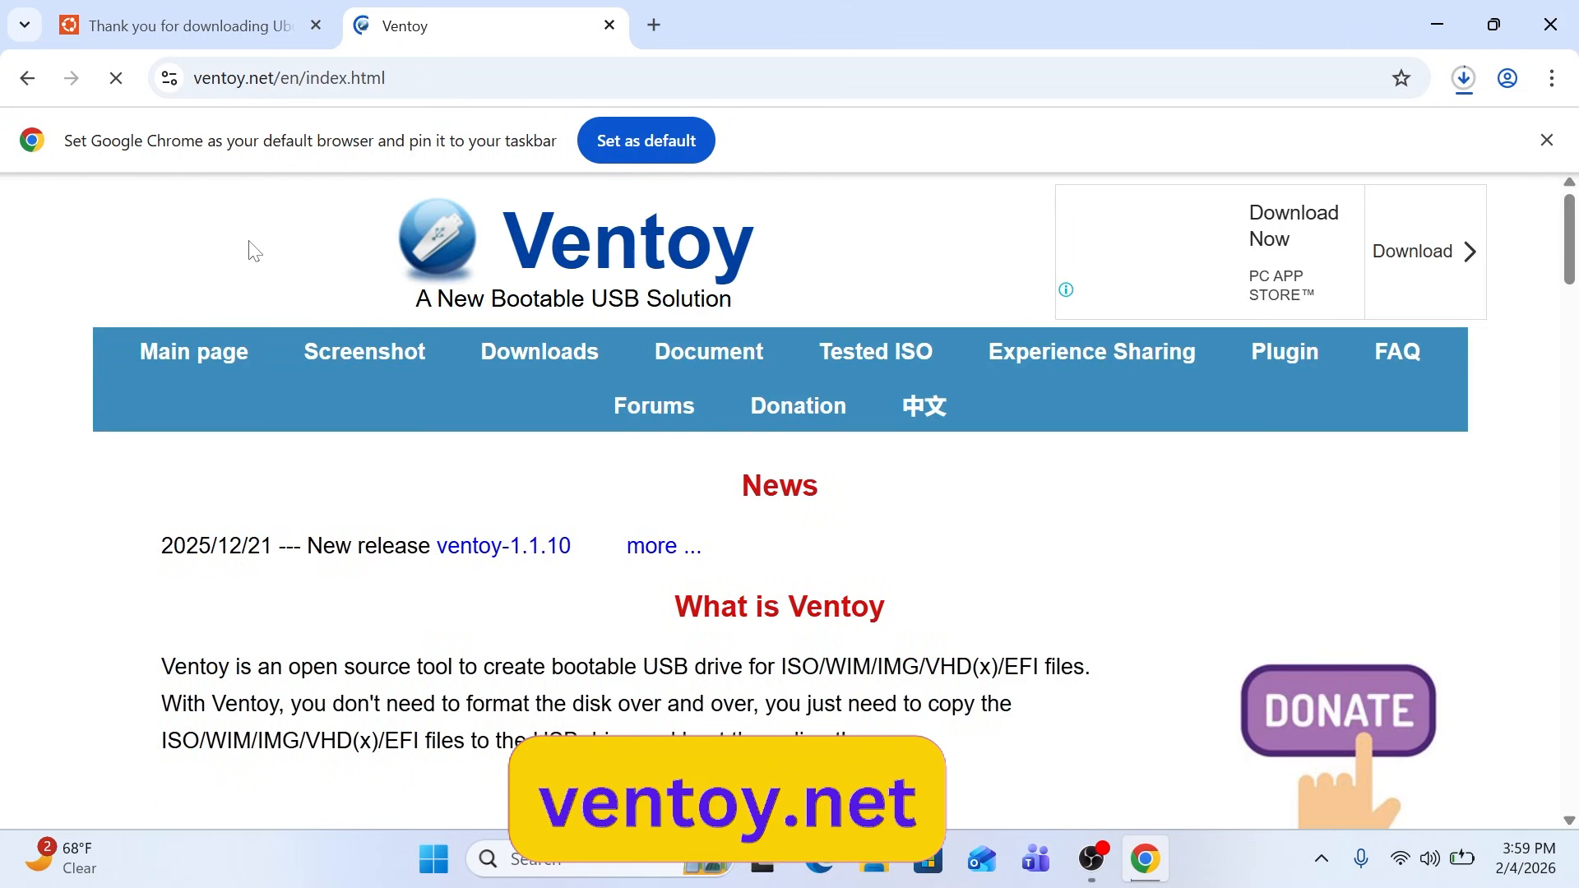
pyautogui.click(529, 361)
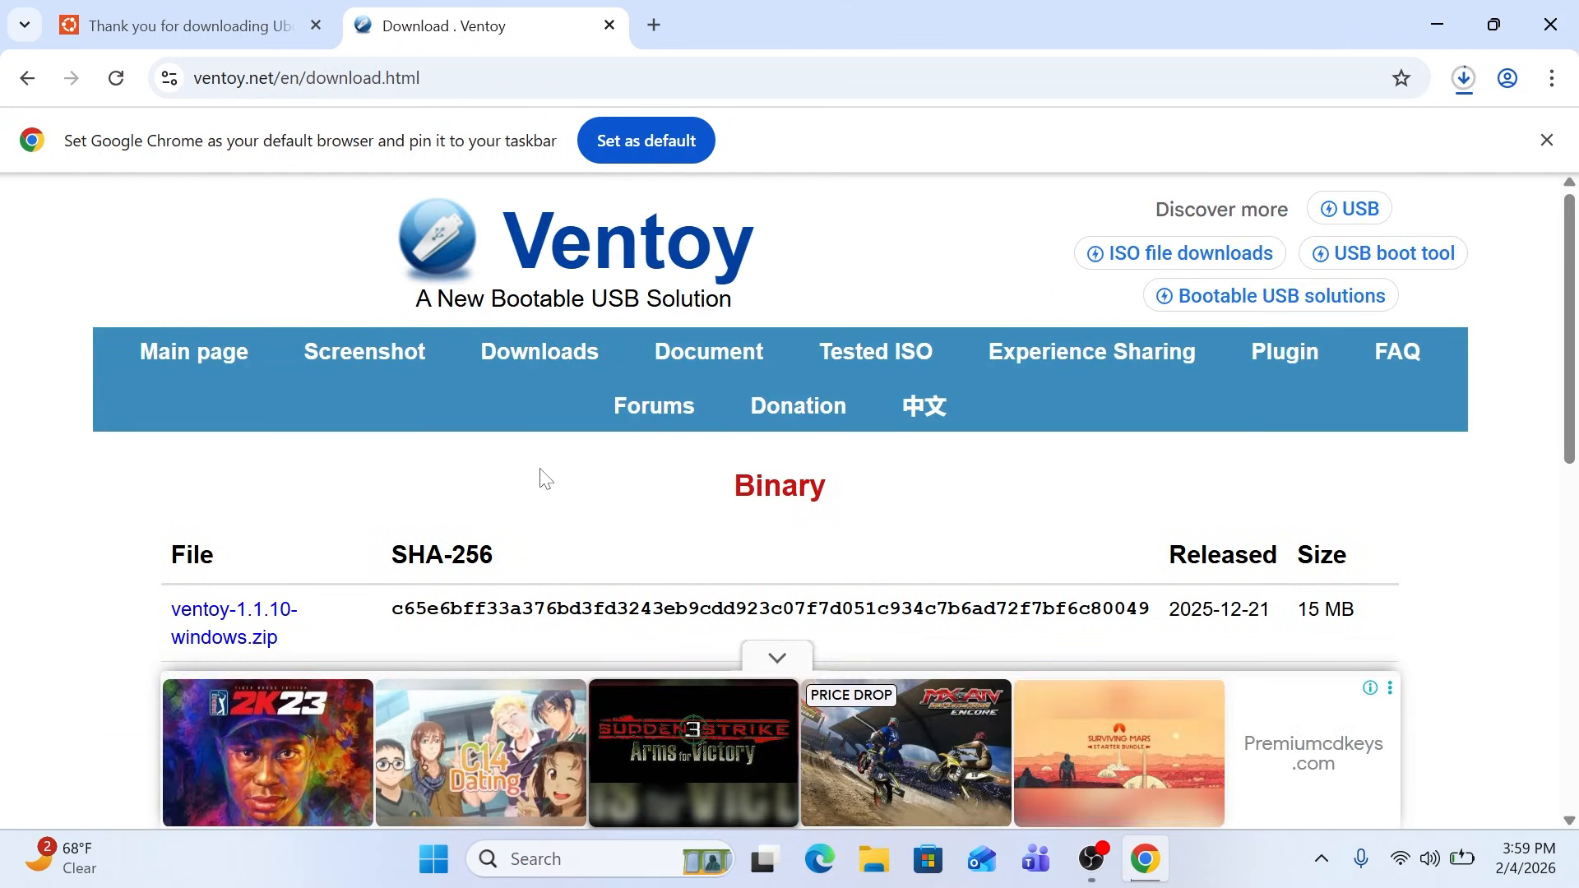
# Download the Windows package ventoy-1.1.10-windows.zip through SourceForge
pyautogui.scroll(-3, 542, 475)
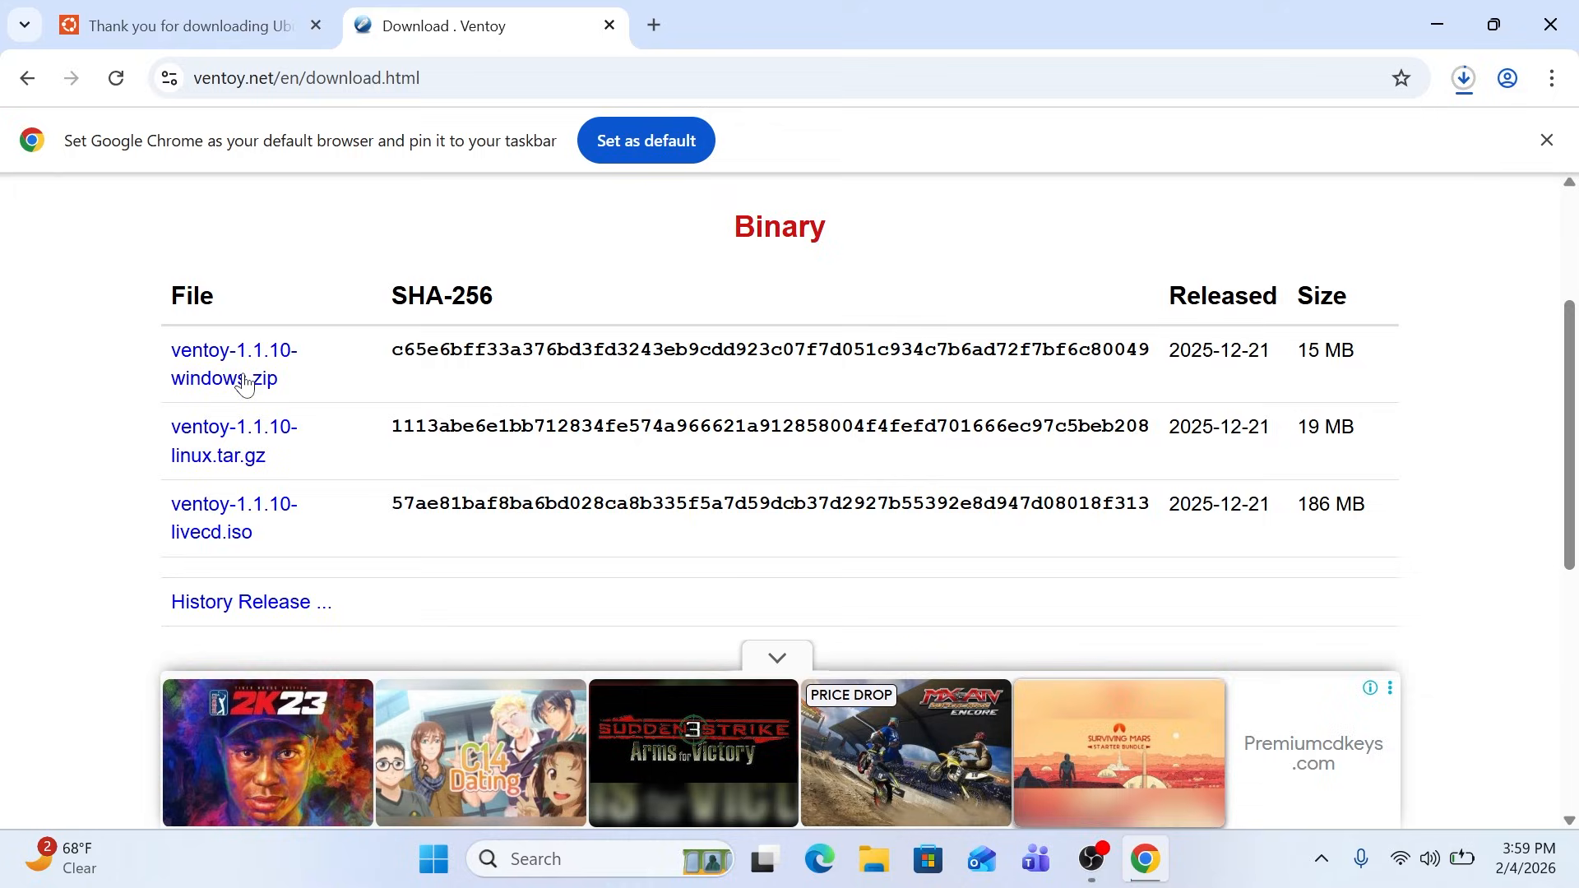
pyautogui.click(245, 381)
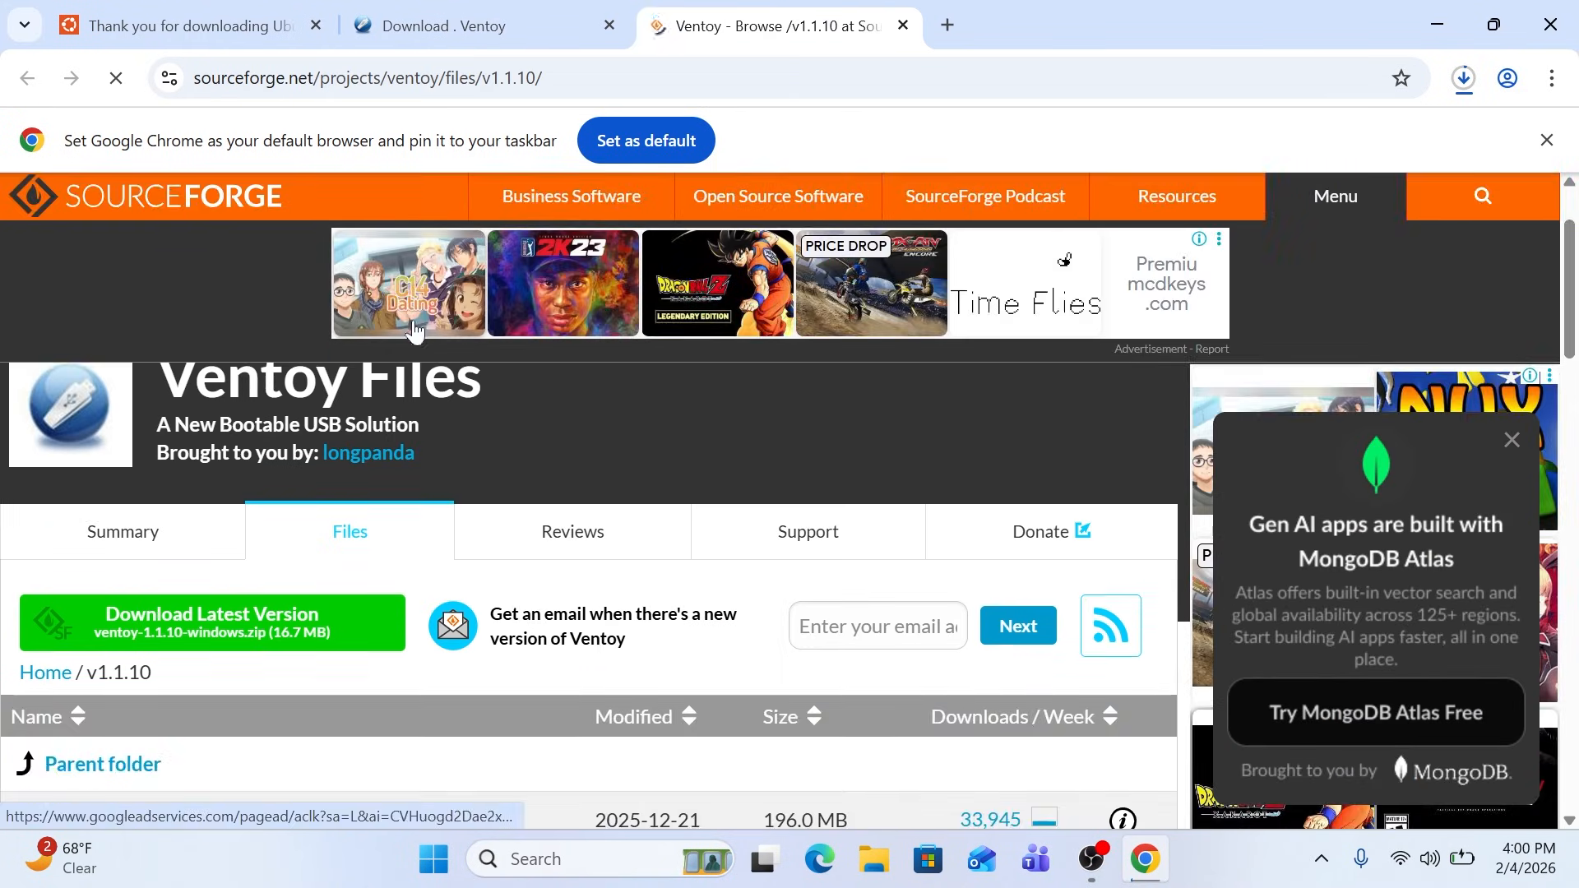
pyautogui.click(296, 637)
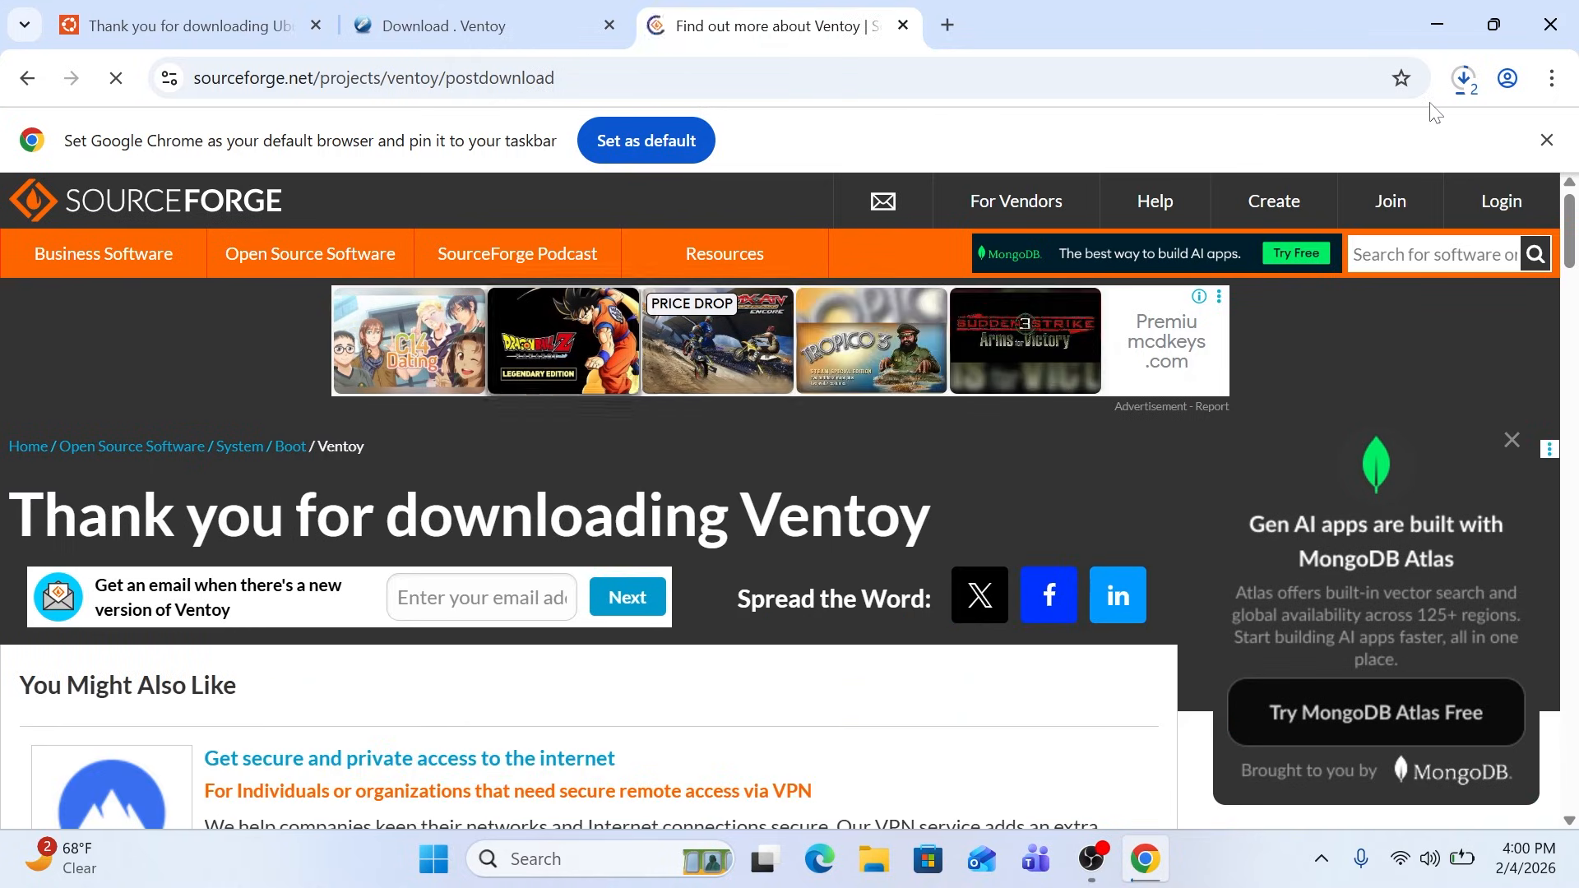
# Show the downloaded ventoy-1.1.10-windows archive in its folder and extract it to the suggested ventoy-1.1.10-windows folder in Downloads
pyautogui.click(1463, 80)
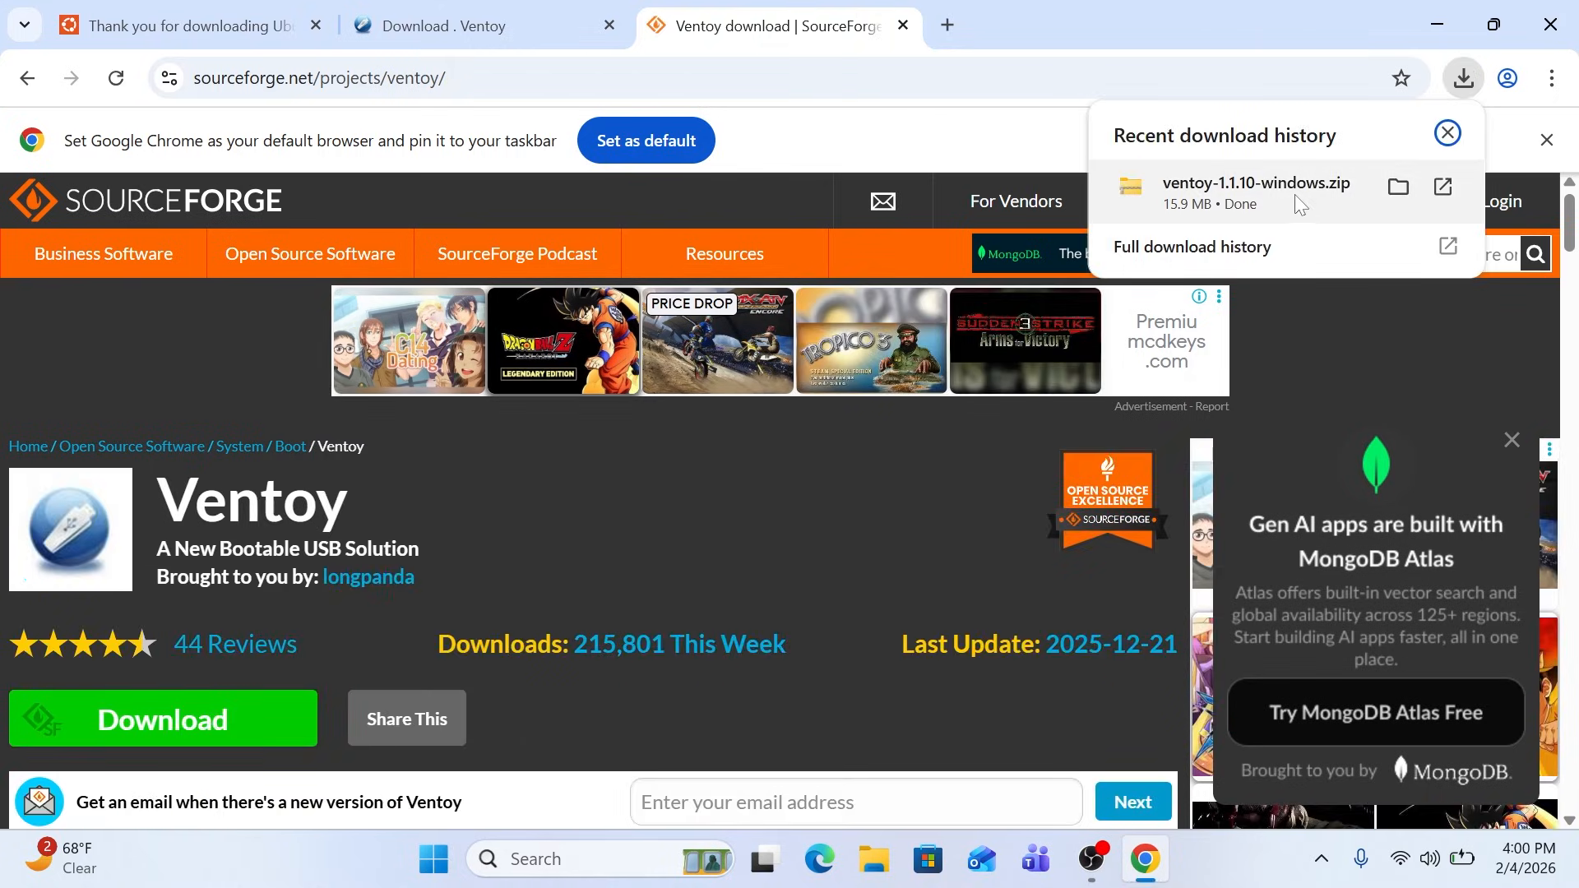
pyautogui.click(1398, 187)
pyautogui.rightClick(380, 255)
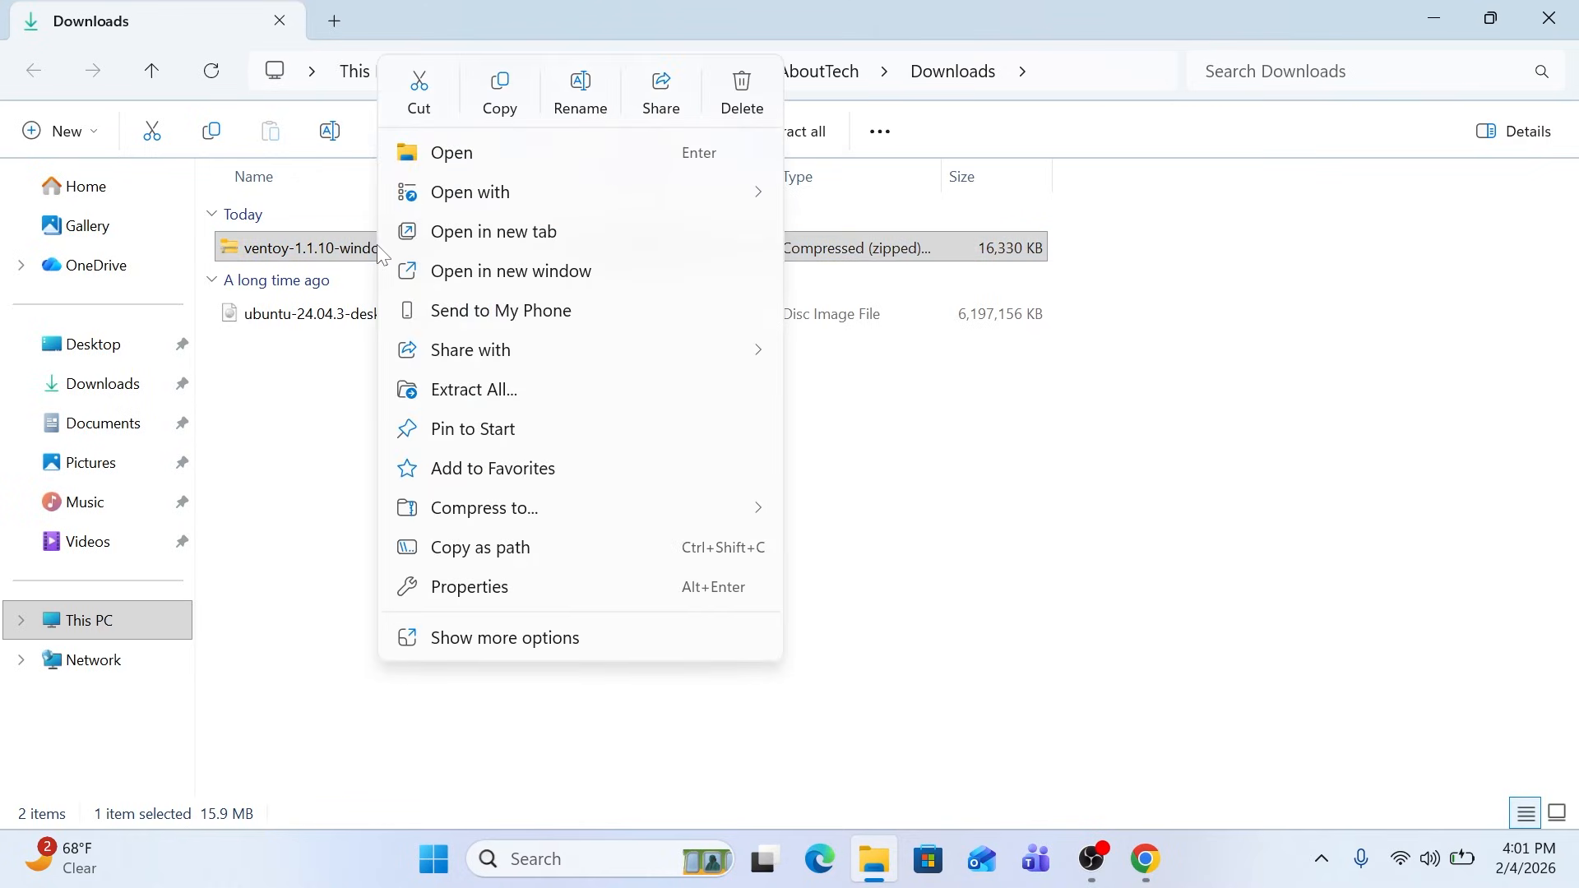
pyautogui.click(487, 393)
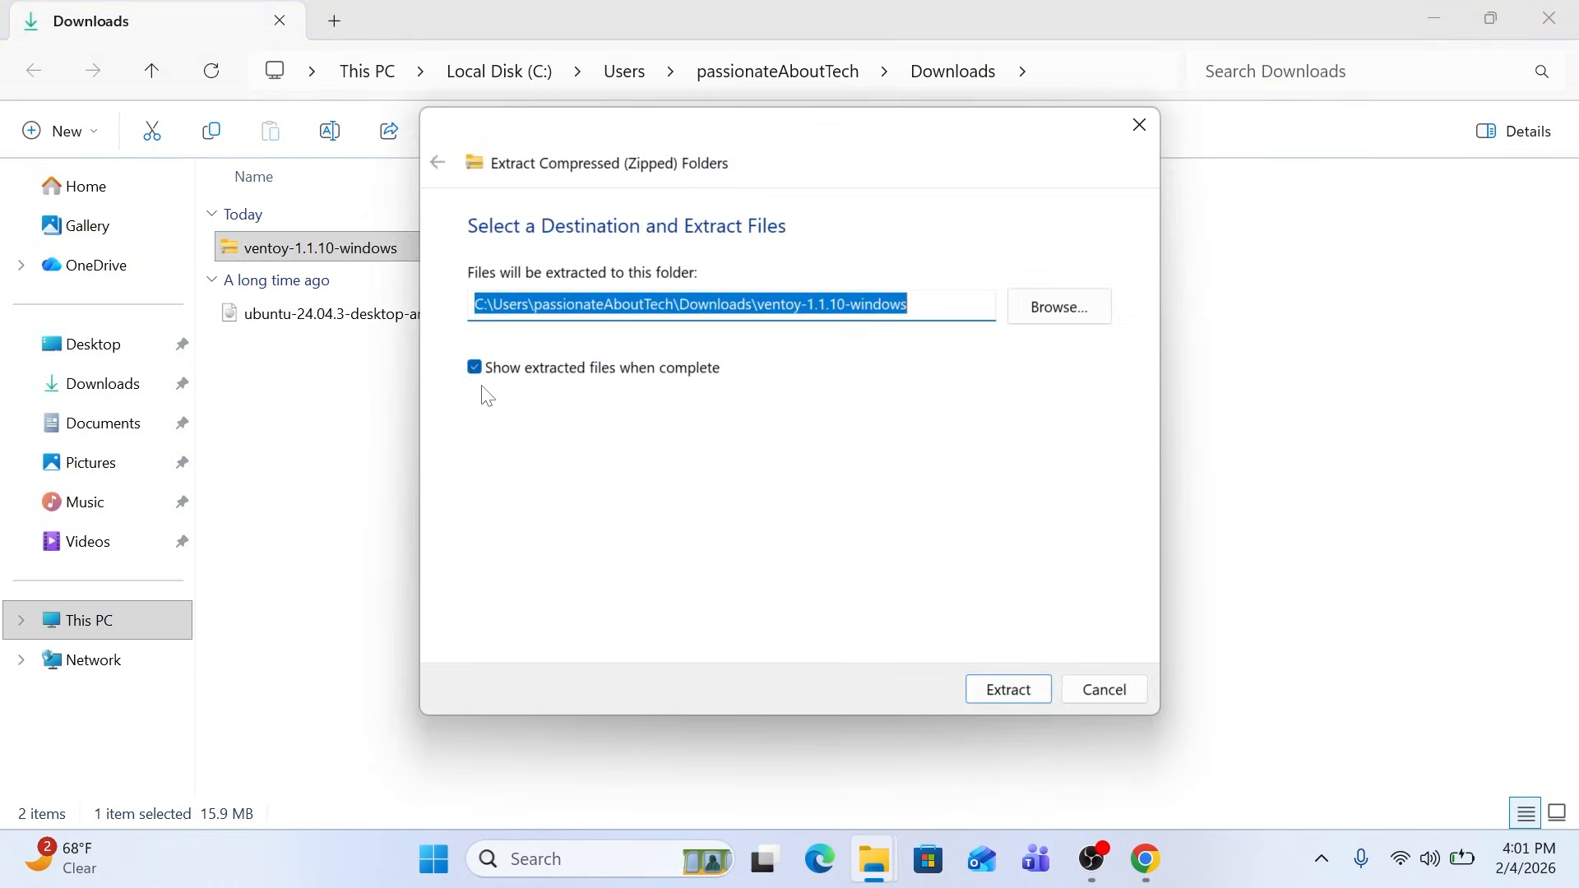
pyautogui.click(1033, 689)
# Launch Ventoy2Disk from the extracted ventoy-1.1.10 folder and install Ventoy on the 32GB USB SanDisk drive, agreeing to format it
pyautogui.doubleClick(264, 255)
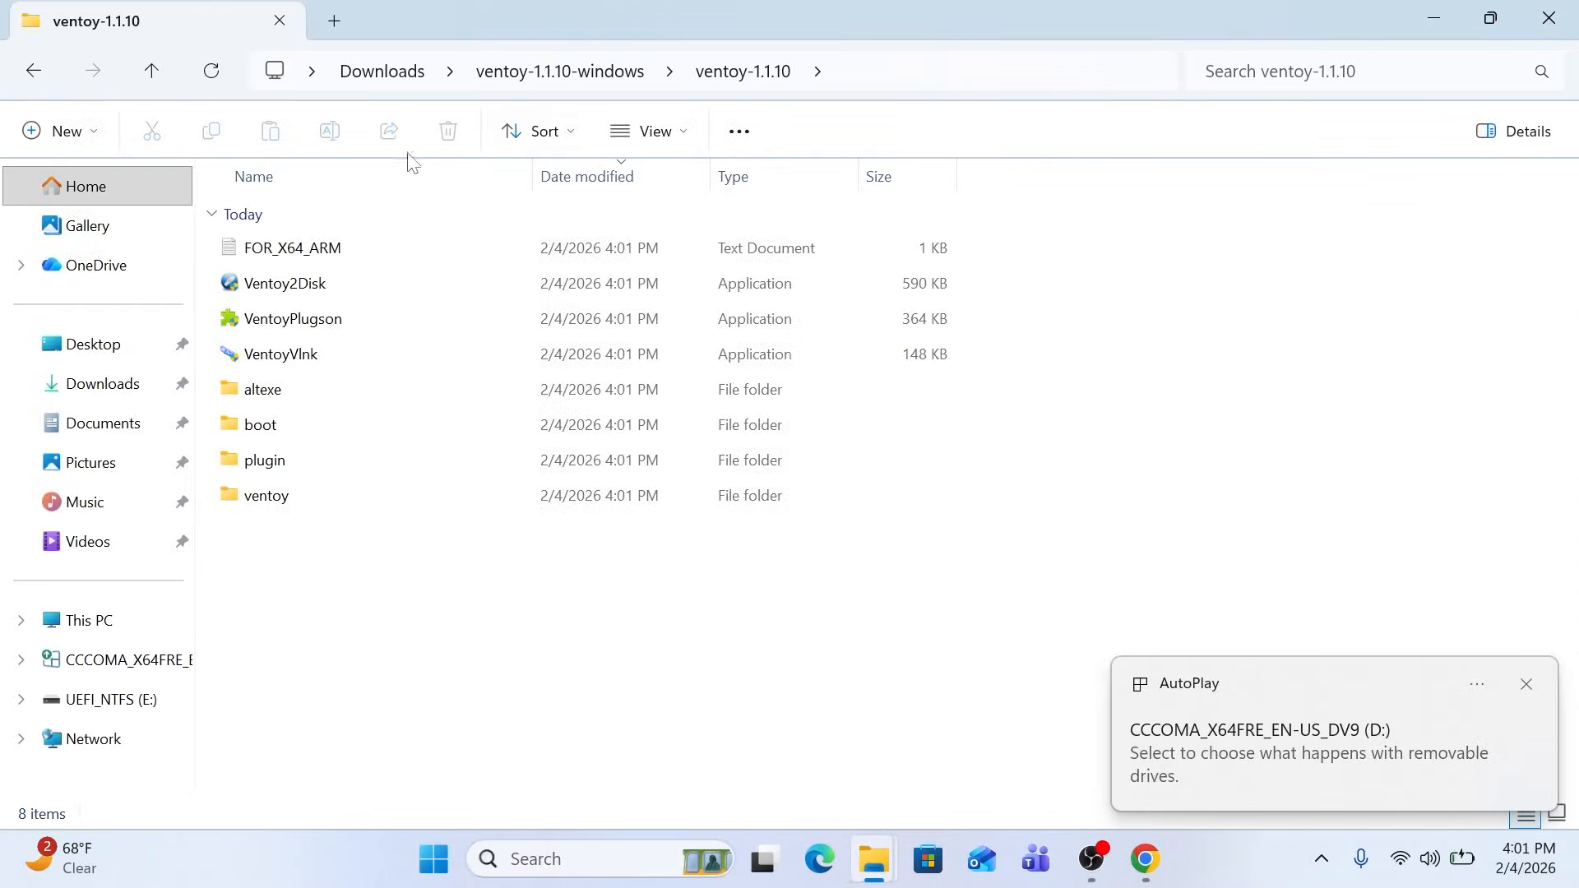
pyautogui.doubleClick(324, 281)
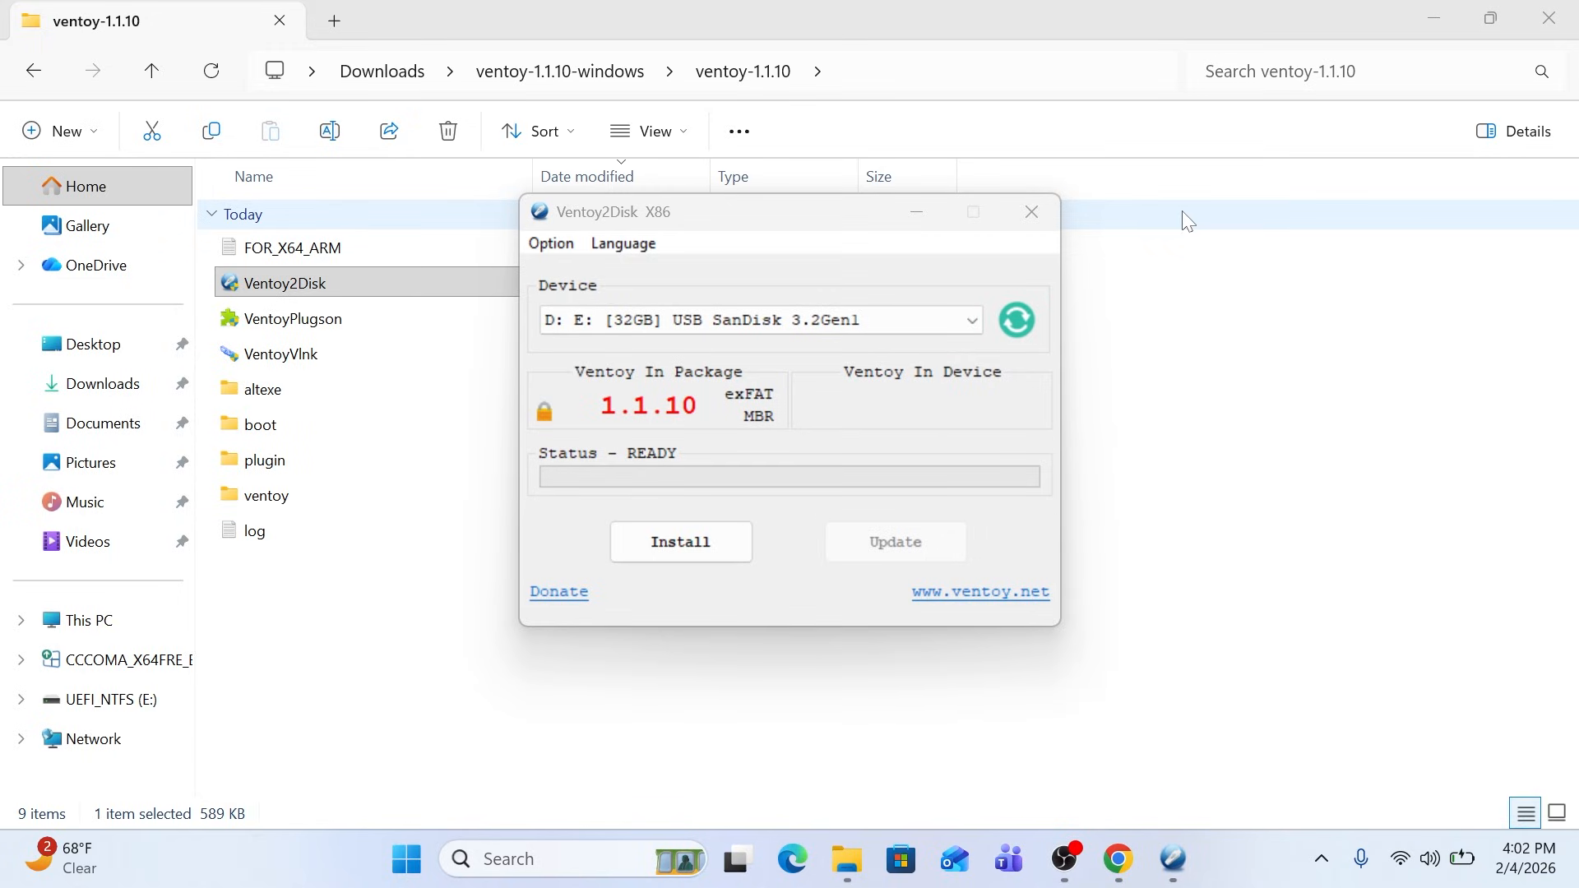
pyautogui.click(927, 323)
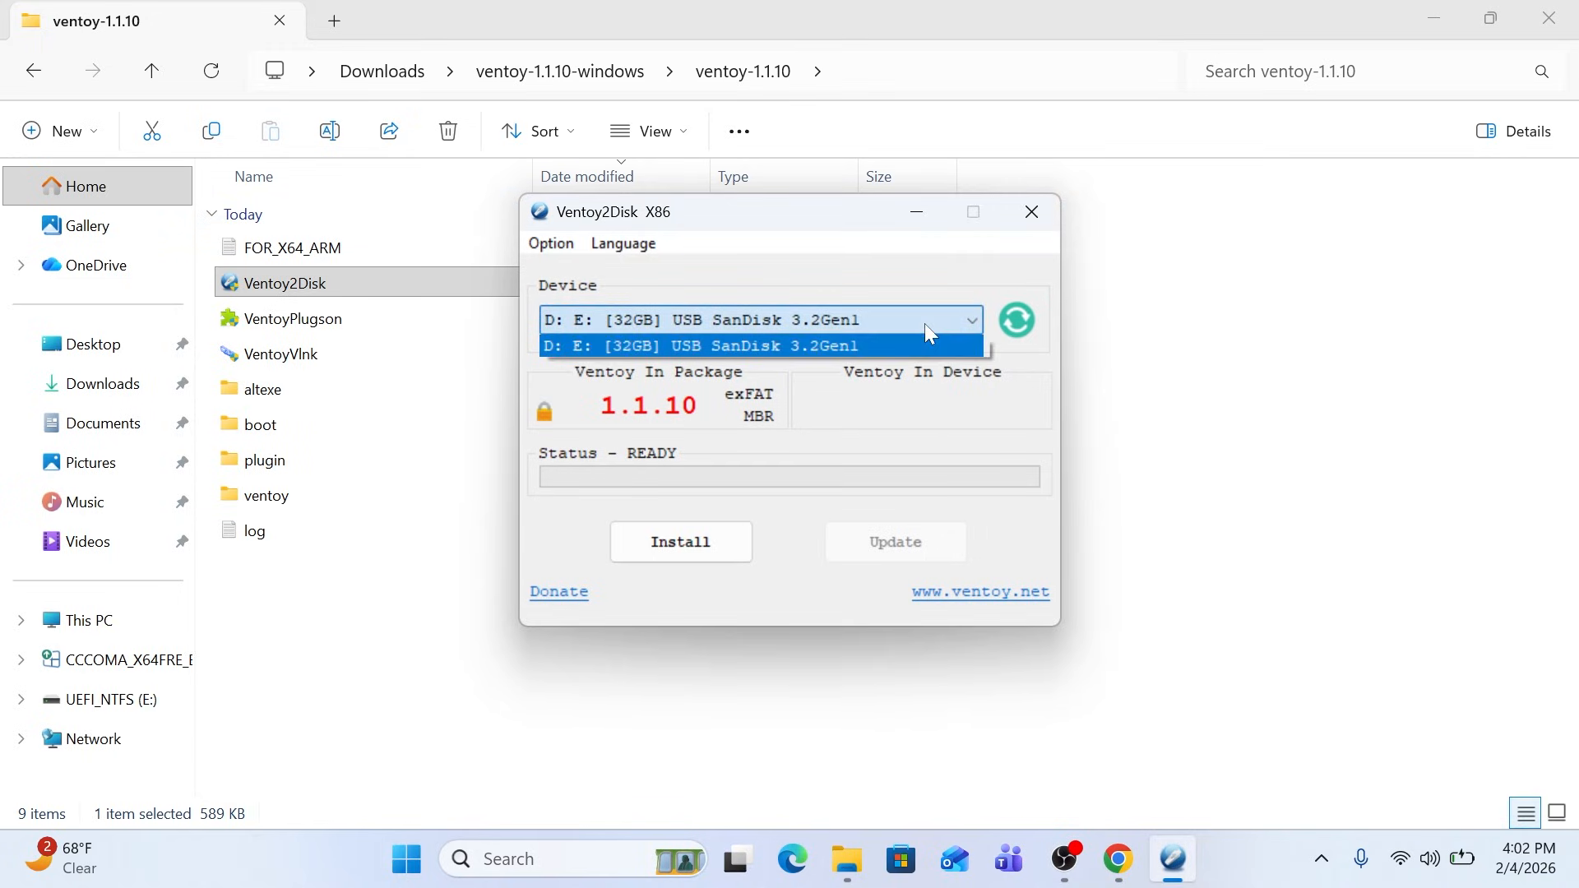
pyautogui.click(680, 550)
pyautogui.click(707, 543)
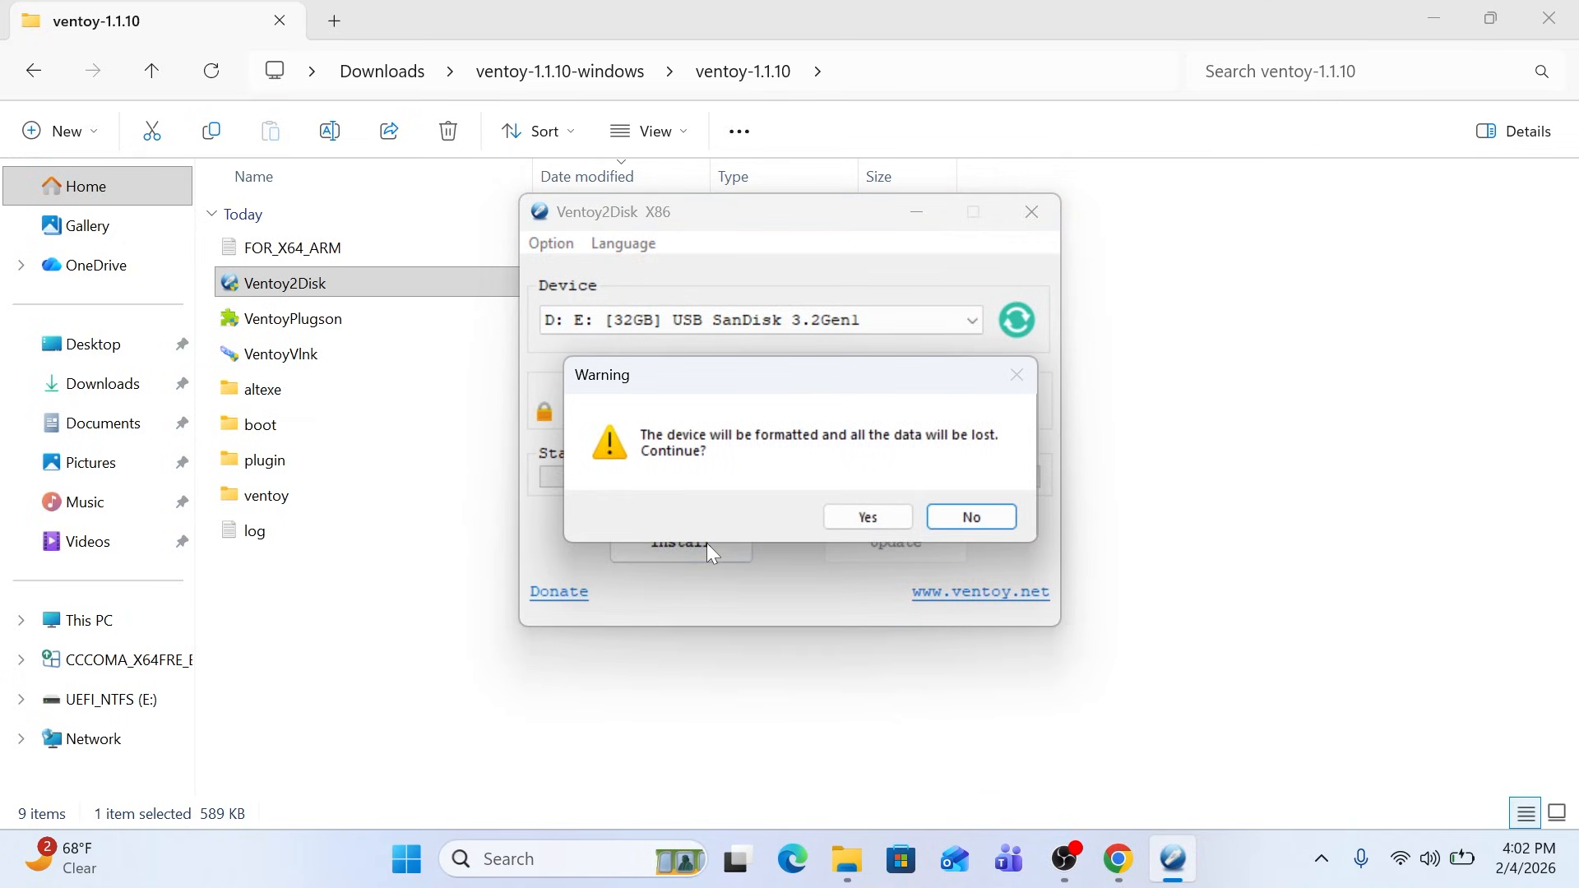
pyautogui.click(853, 518)
pyautogui.click(863, 516)
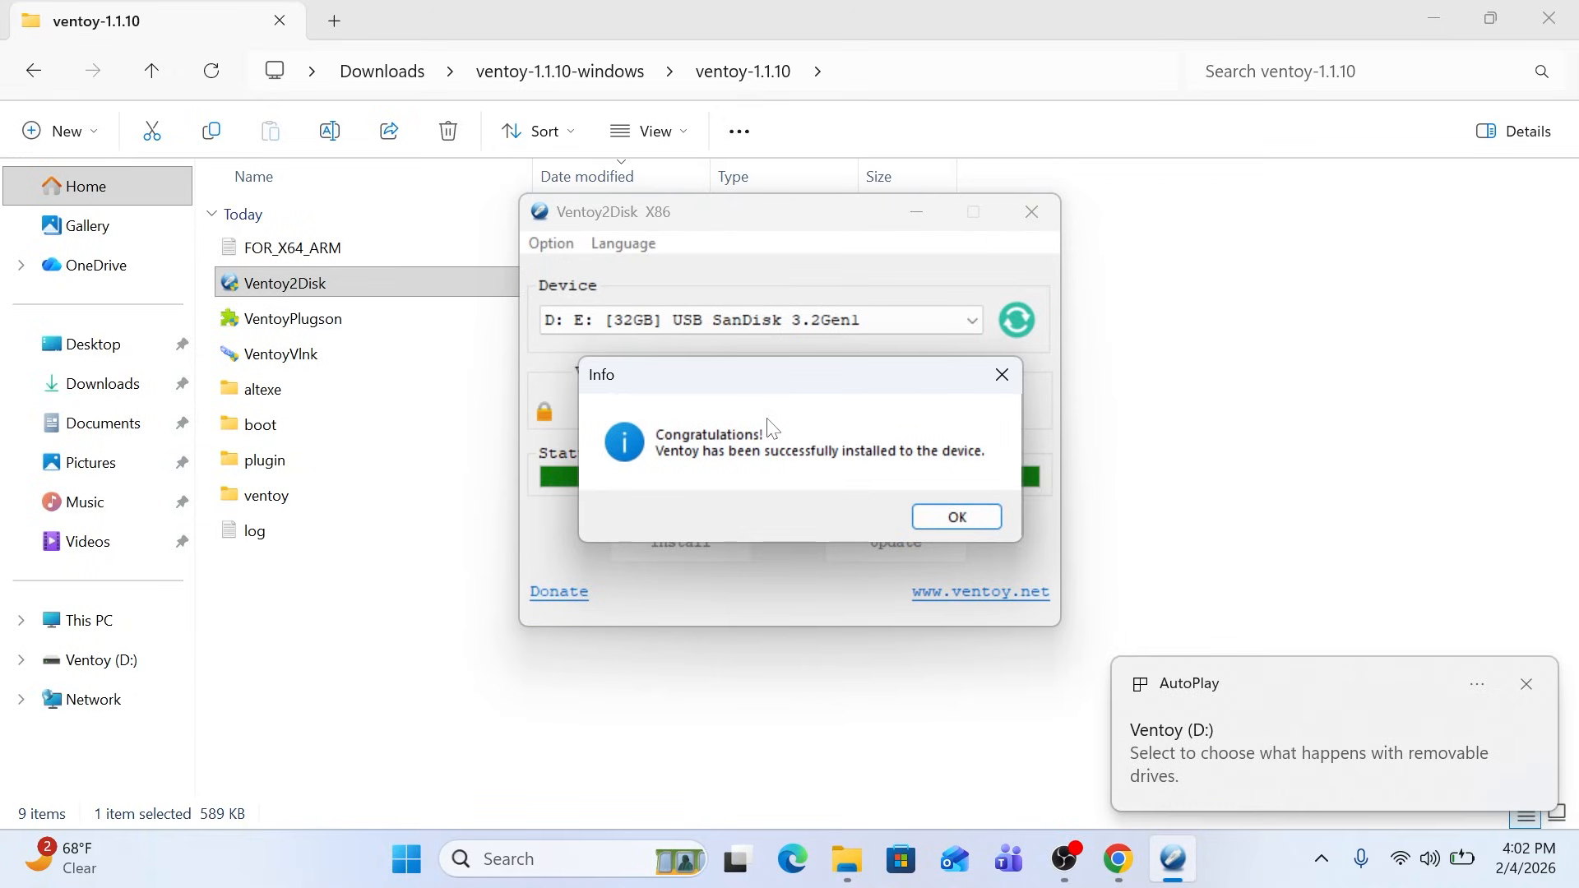
pyautogui.click(956, 517)
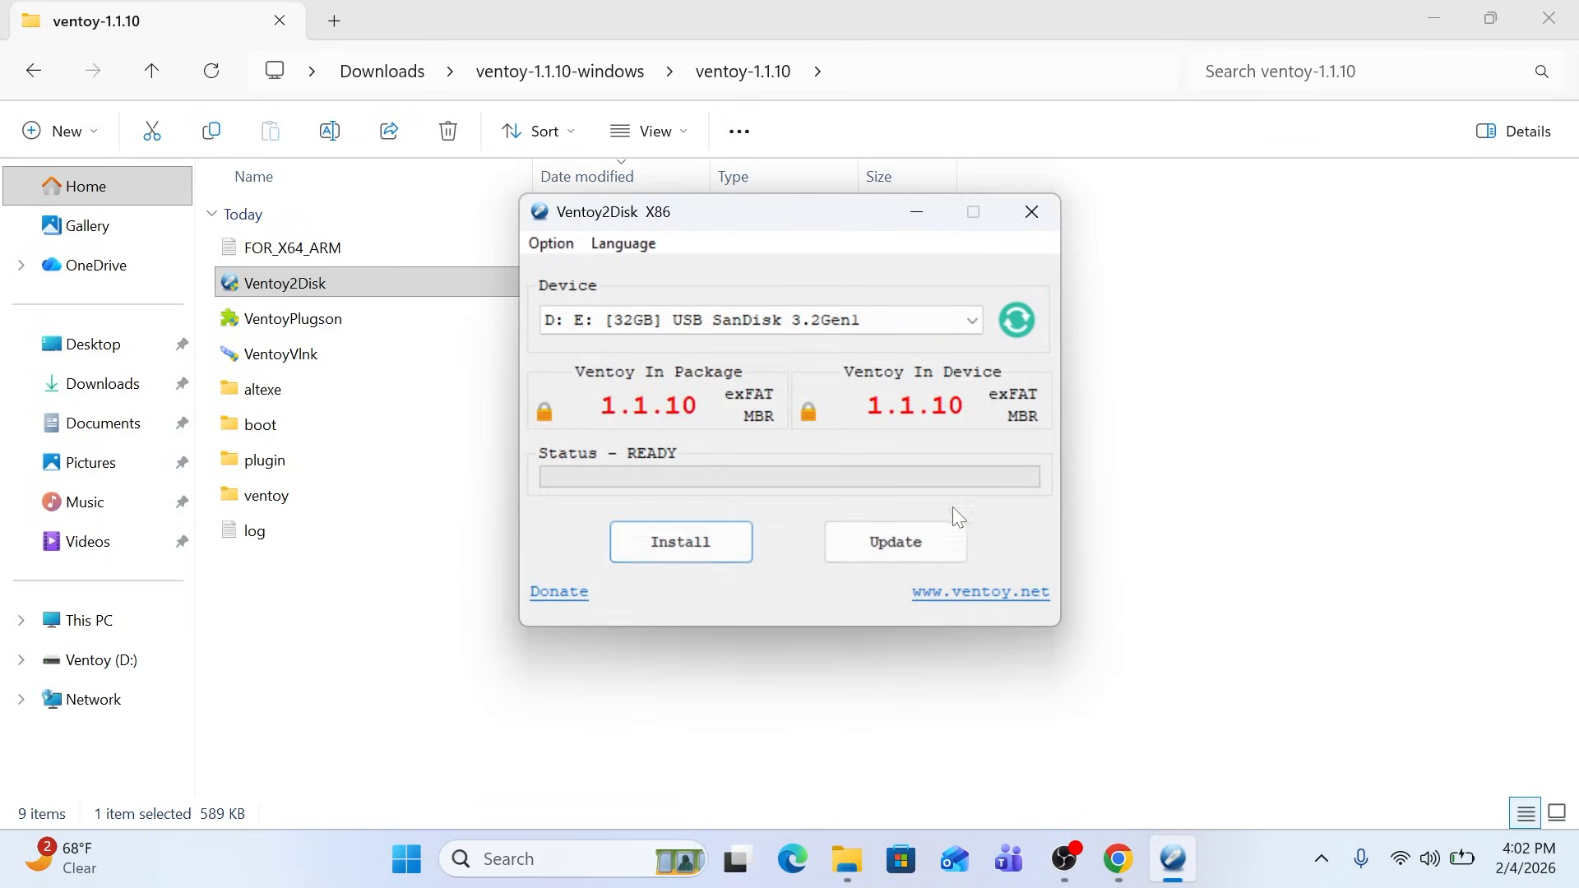
# Copy the ubuntu-24.04.3-desktop-amd64 disc image from Downloads to the Ventoy (D:) drive
pyautogui.click(113, 398)
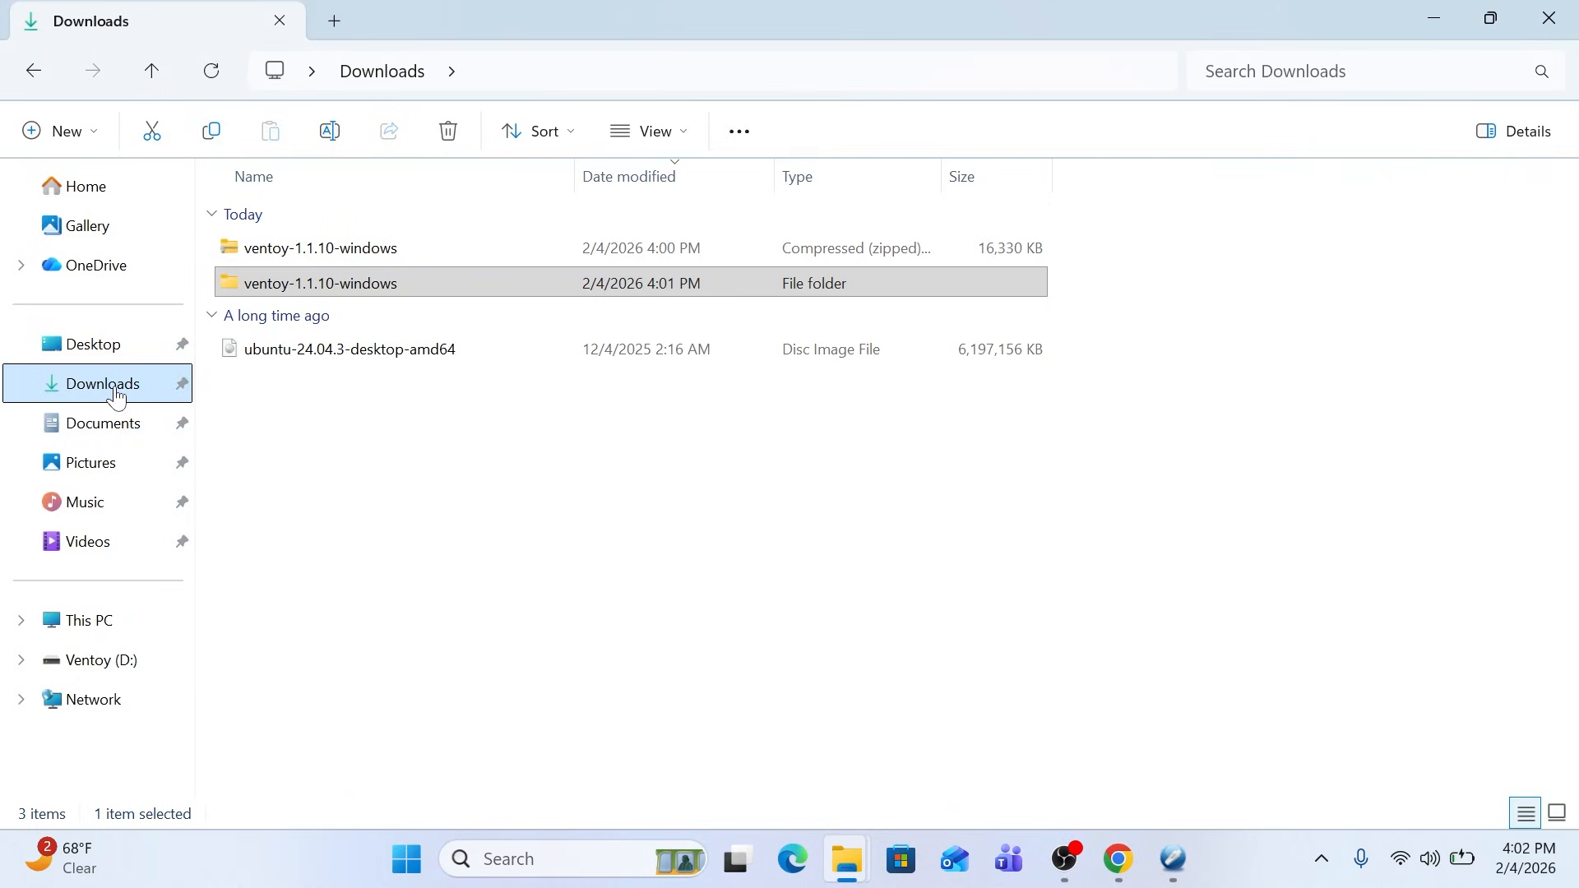
pyautogui.rightClick(289, 365)
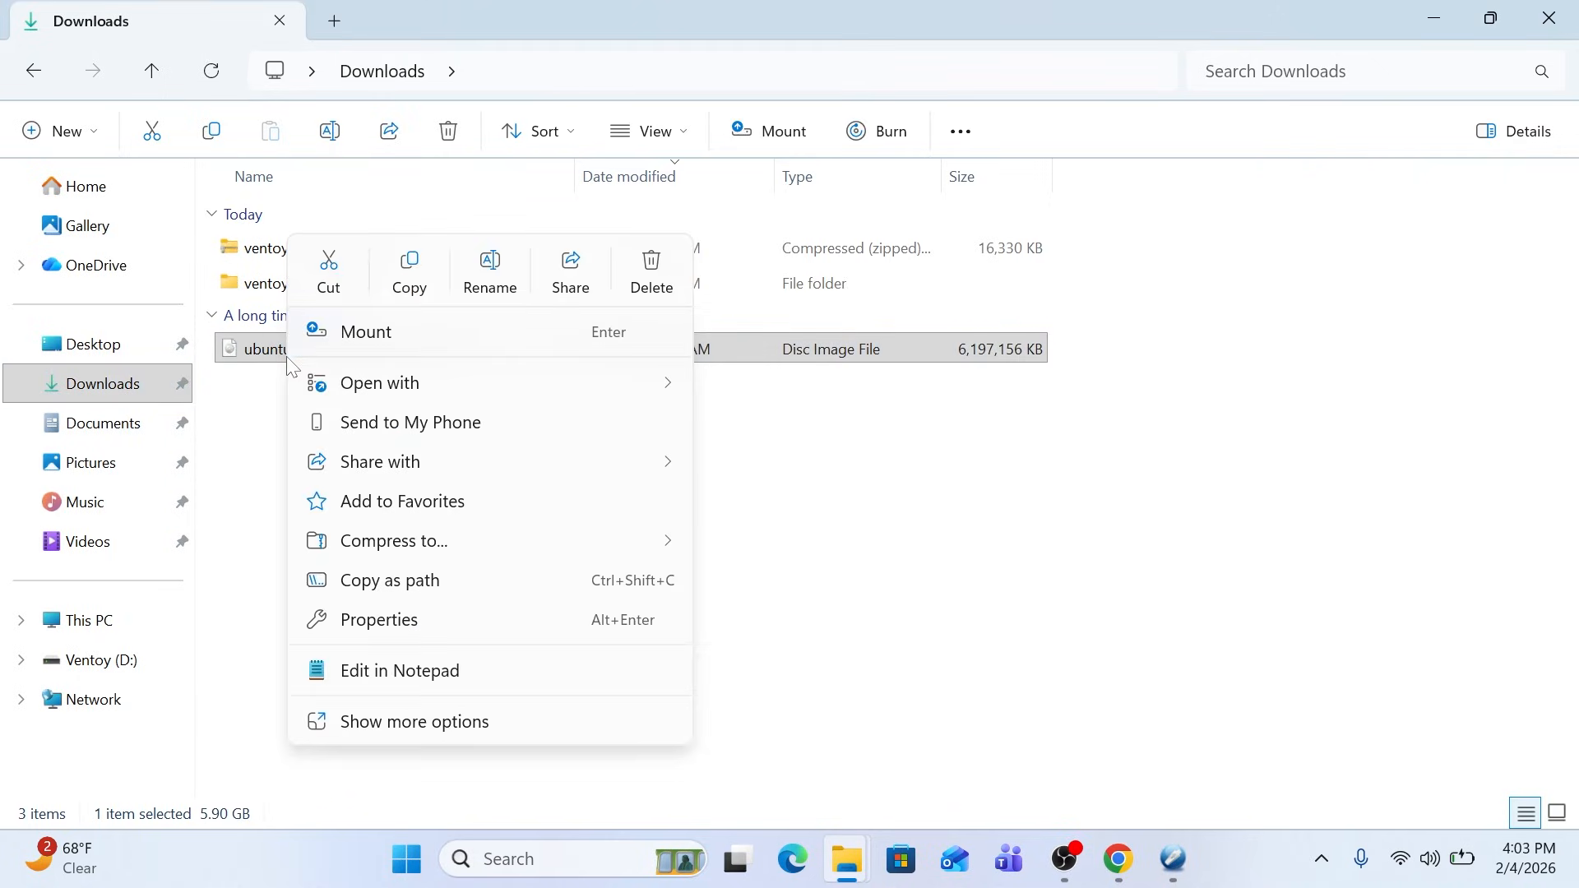
pyautogui.click(410, 274)
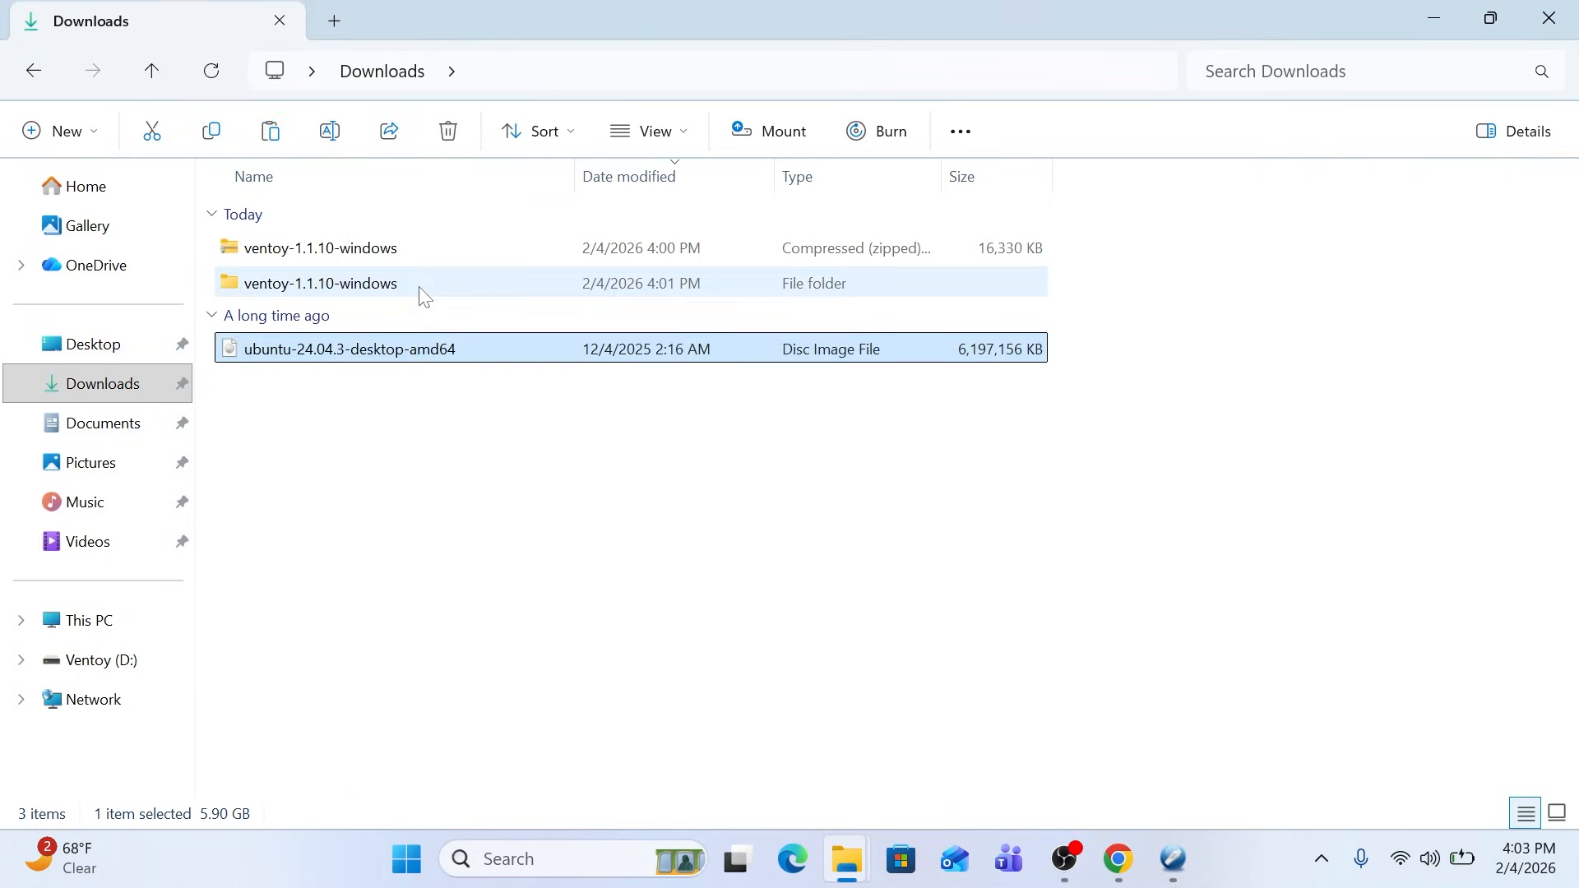
pyautogui.click(134, 670)
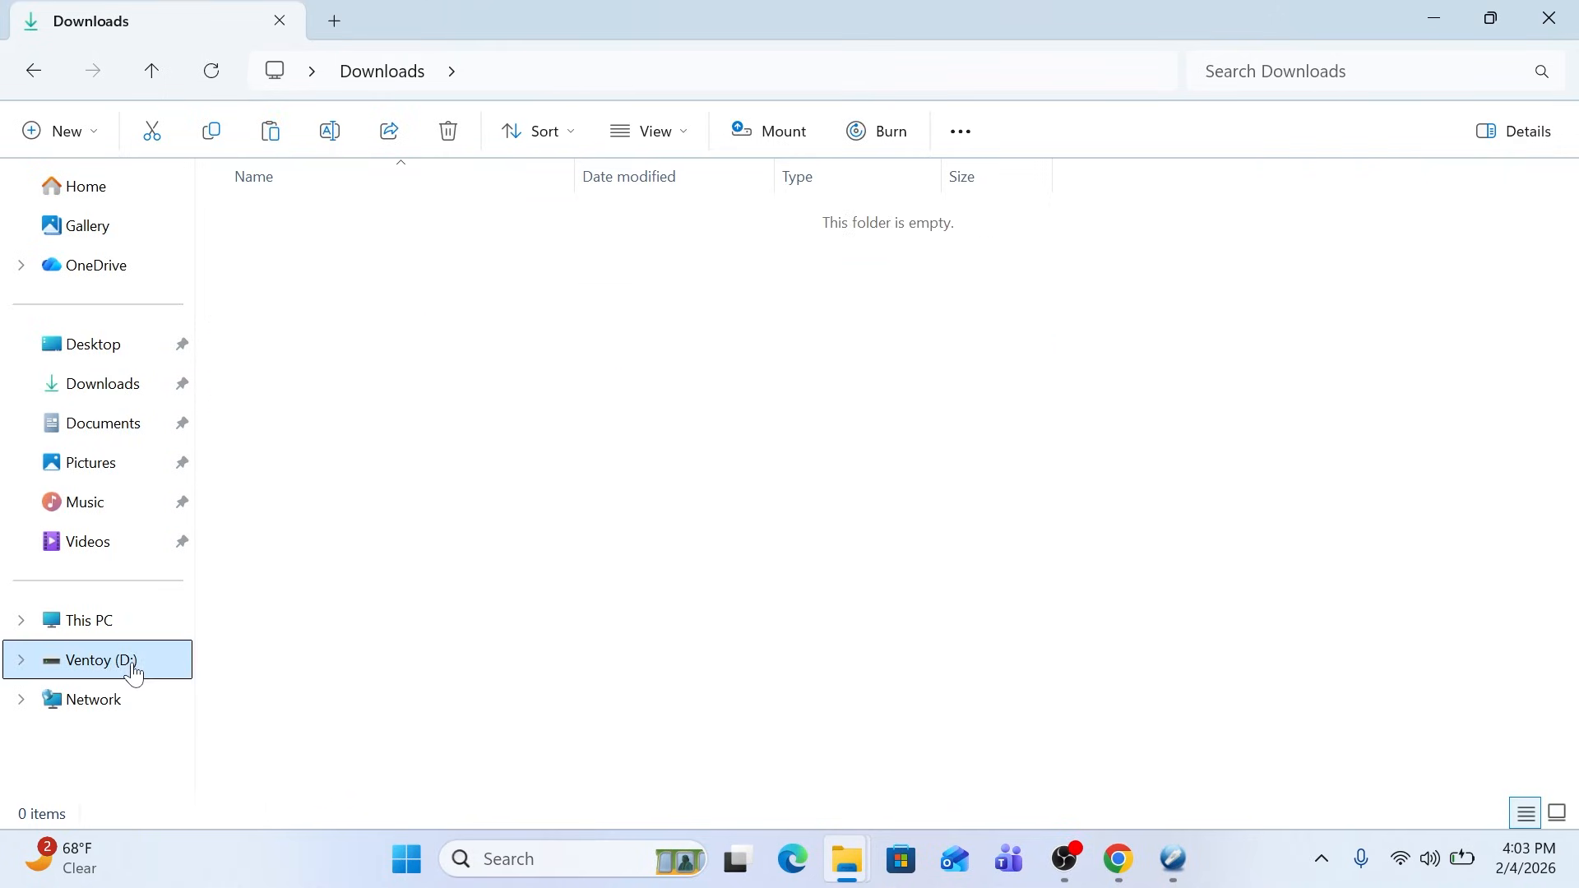
pyautogui.rightClick(538, 499)
pyautogui.click(581, 545)
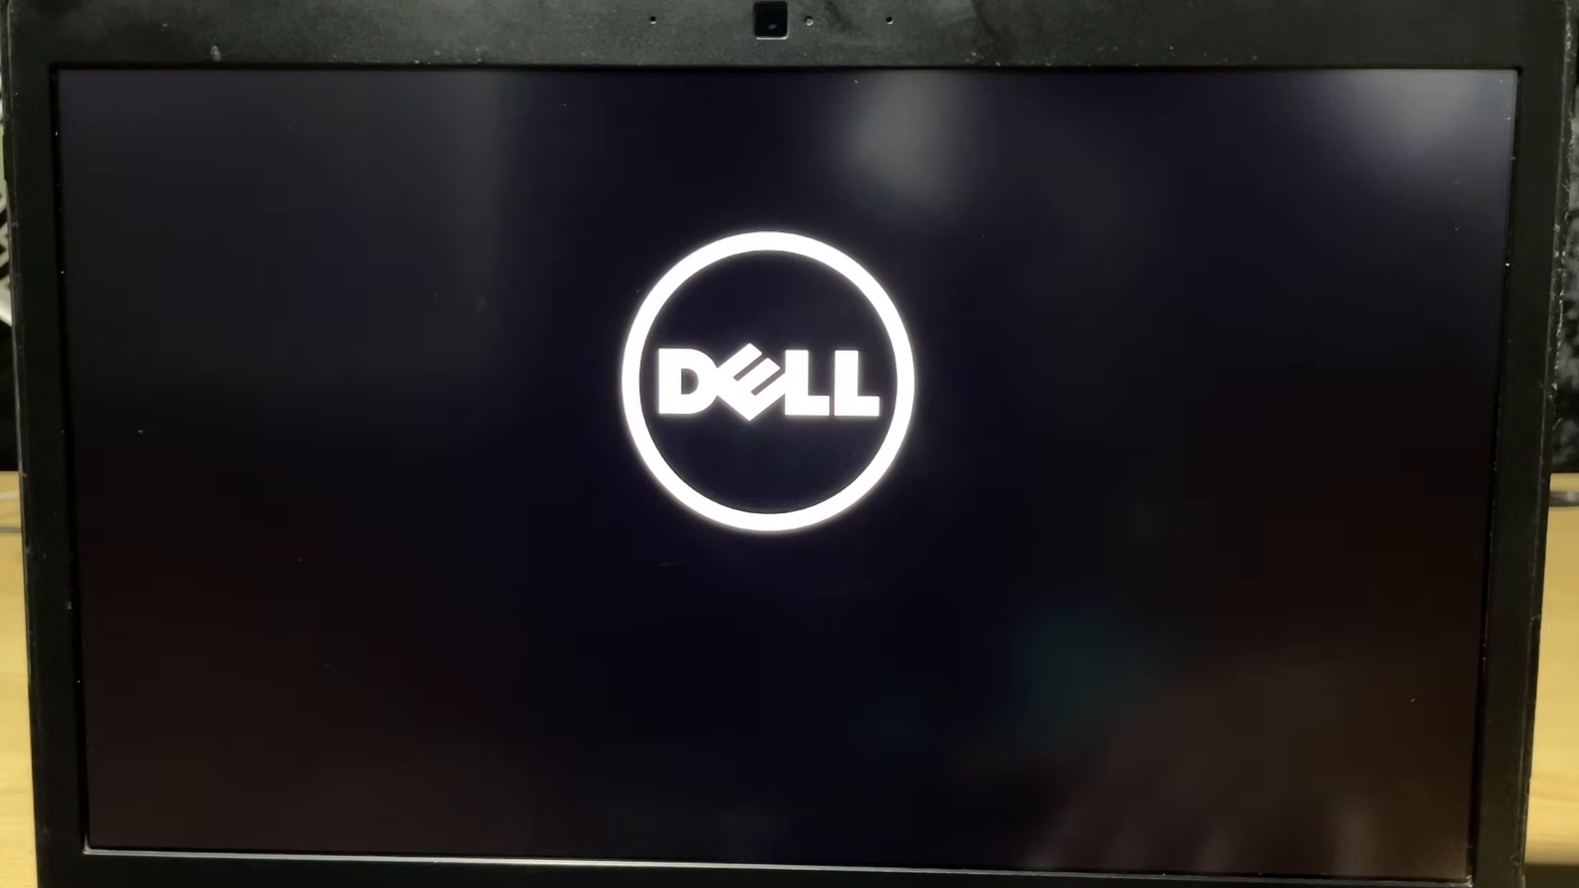
# Enter the one-time boot menu while the Dell laptop starts up
pyautogui.press('F12')
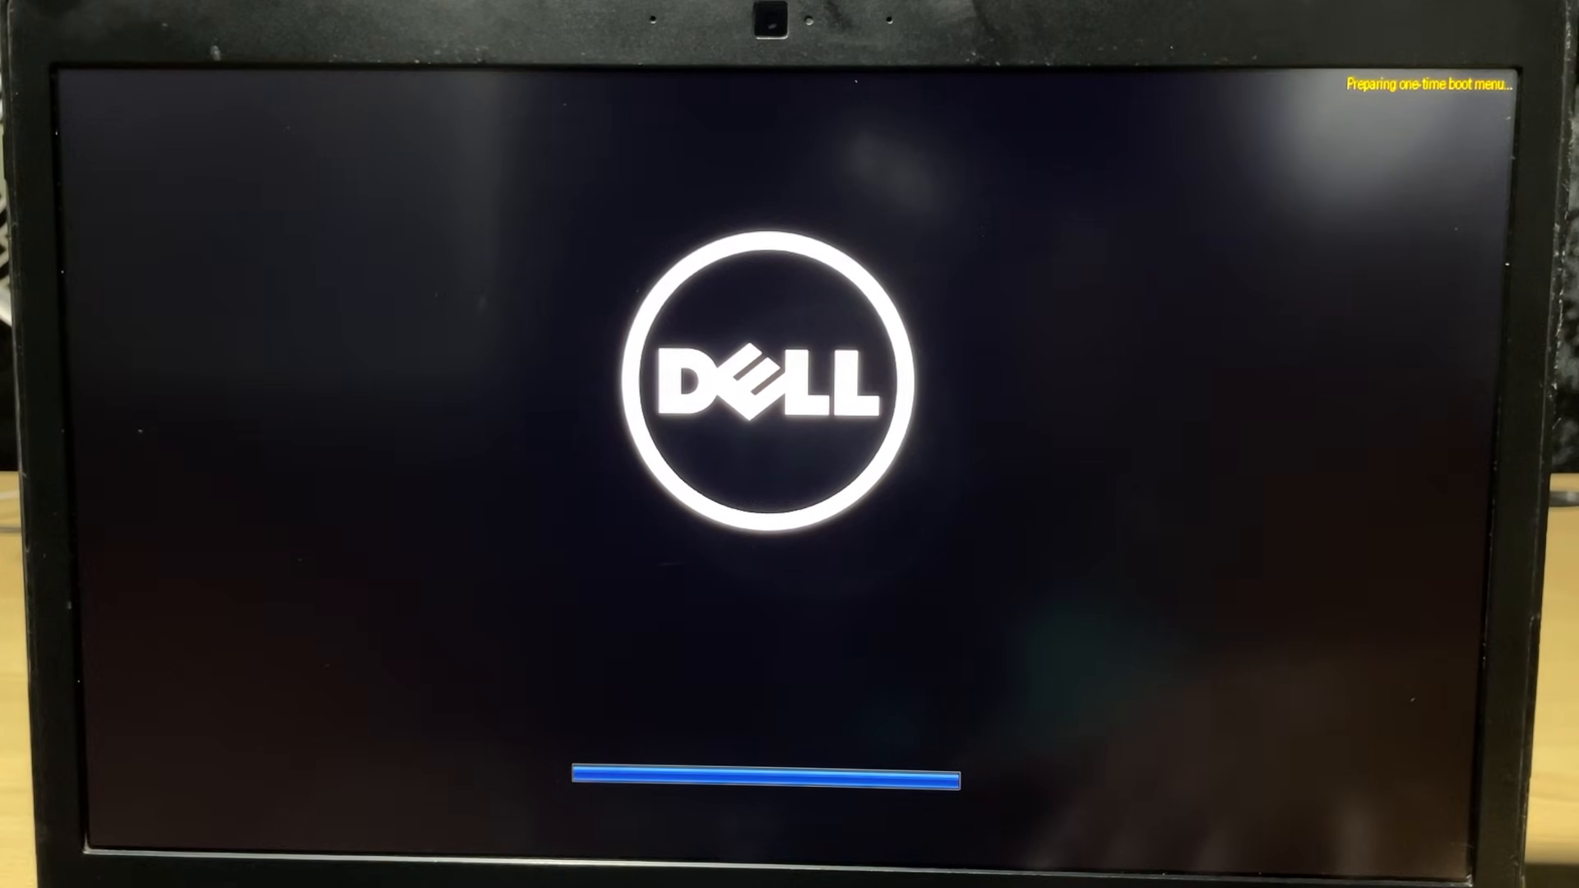